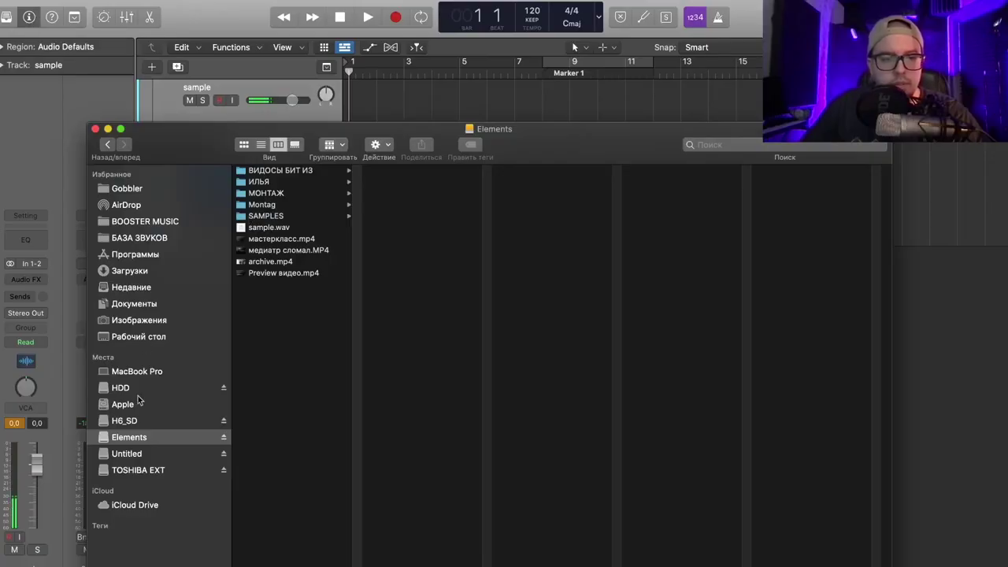
- Import the ZOOM0386_LR recording from FOLDER01 on the H6_SD drive onto the audio track at bar 1
{"action": "left_click", "coordinate": [157, 420]}
{"action": "left_click", "coordinate": [280, 182]}
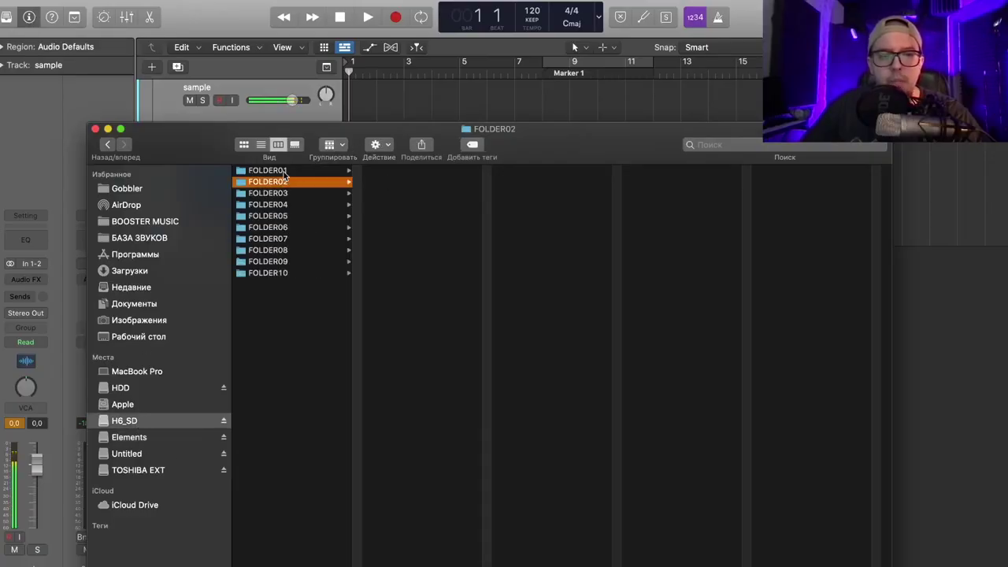
{"action": "left_click", "coordinate": [281, 171]}
{"action": "left_click", "coordinate": [396, 171]}
{"action": "left_click_drag", "start_coordinate": [488, 187], "coordinate": [485, 535]}
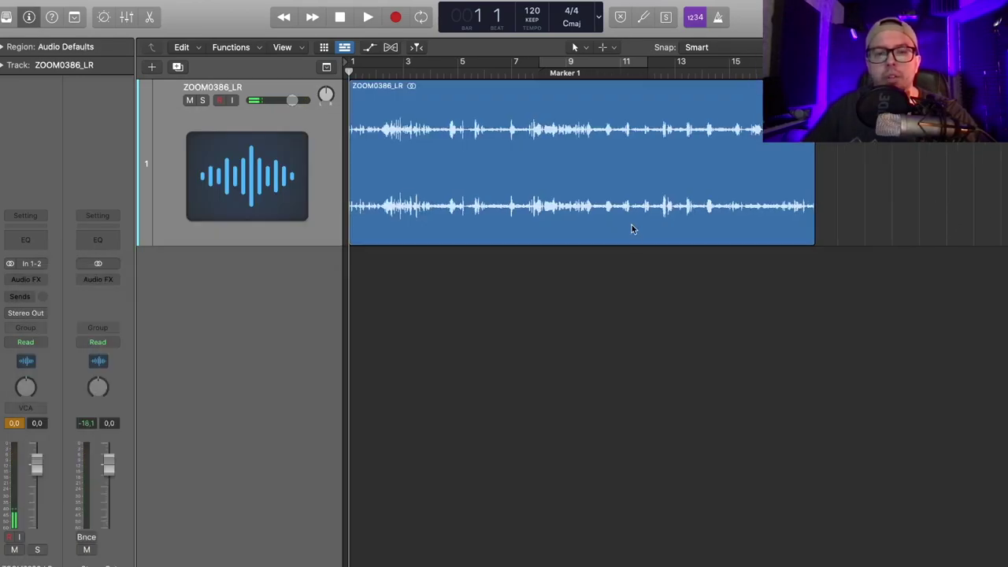
{"action": "key", "text": "super+Left"}
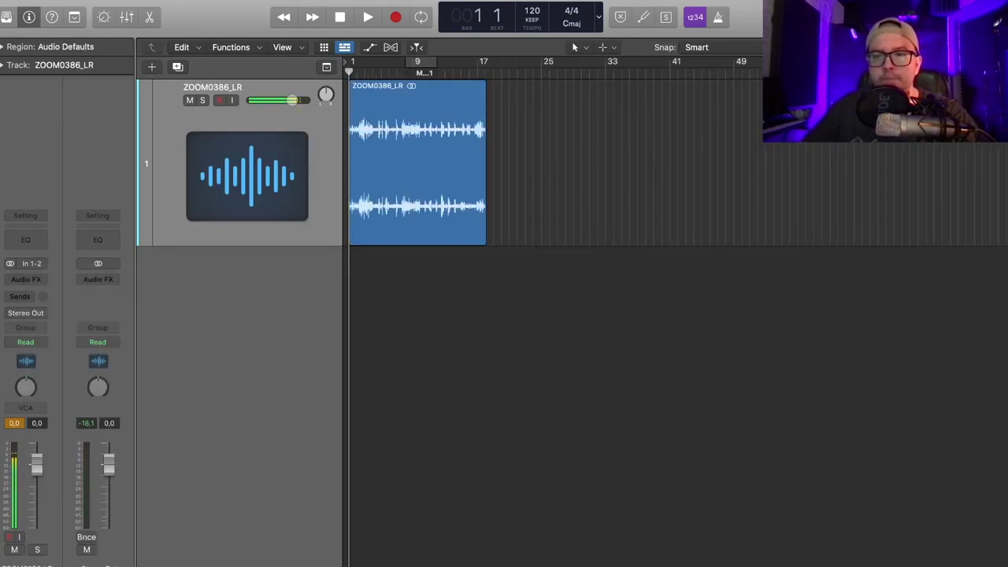
{"action": "key", "text": "super+Up"}
{"action": "key", "text": "super+Up"}
{"action": "key", "text": "super+Up"}
{"action": "key", "text": "super+Up"}
{"action": "key", "text": "super+Up"}
{"action": "key", "text": "super+Right"}
{"action": "key", "text": "super+Right"}
{"action": "key", "text": "super+Right"}
{"action": "key", "text": "super+Right"}
{"action": "key", "text": "super+Right"}
{"action": "key", "text": "super+Down"}
{"action": "key", "text": "super+Down"}
{"action": "key", "text": "super+Down"}
{"action": "key", "text": "super+Down"}
{"action": "key", "text": "super+Down"}
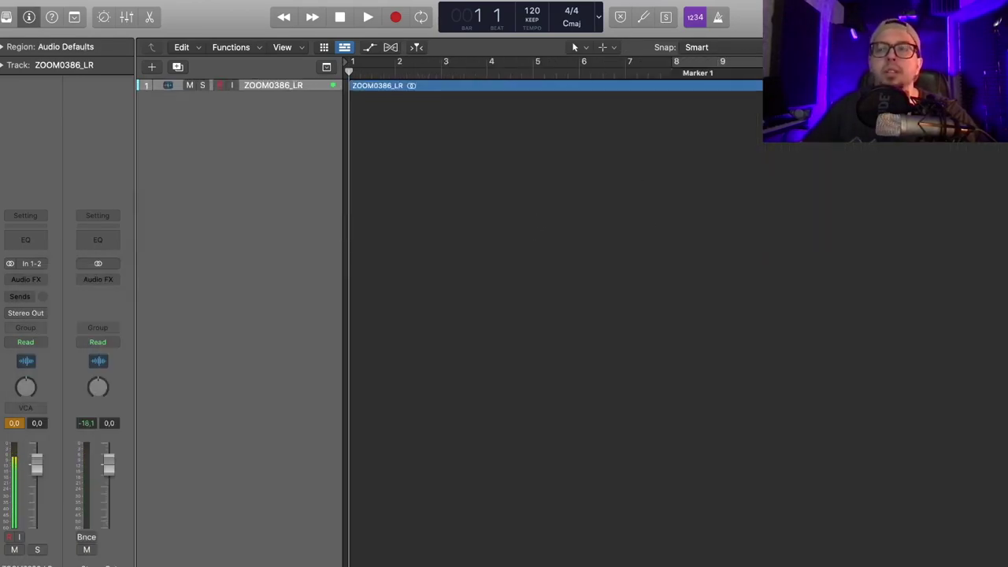
- Listen to the imported recording from its start, skipping ahead to just before bar 5
{"action": "key", "text": "space"}
{"action": "key", "text": "super+Left"}
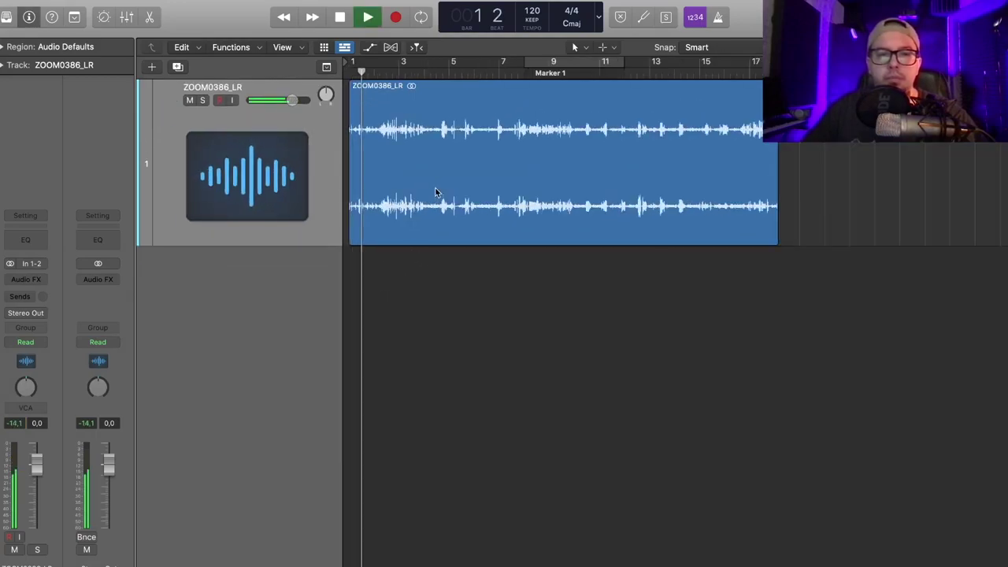
{"action": "key", "text": "super+Right"}
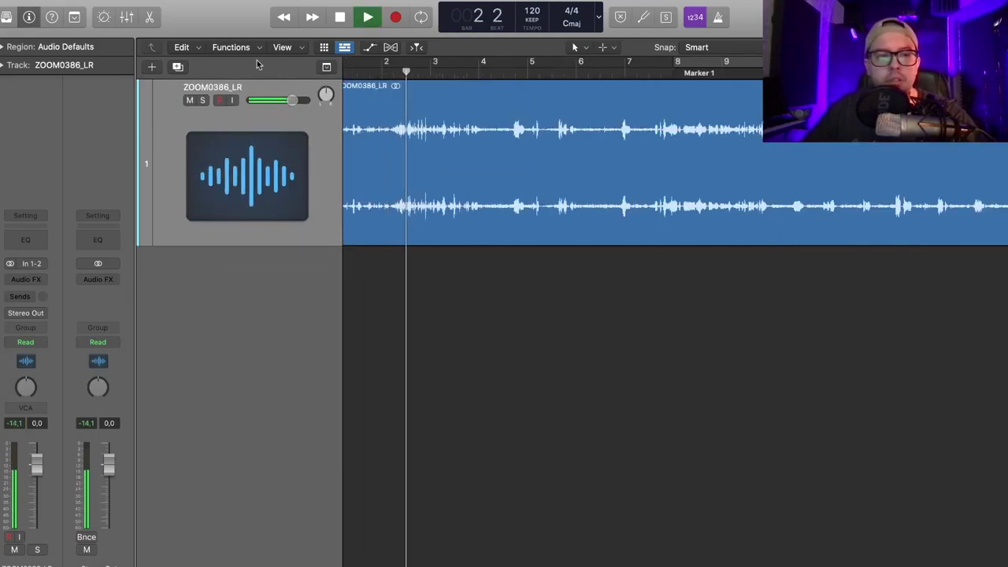
{"action": "left_click", "coordinate": [517, 73]}
{"action": "scroll", "coordinate": [647, 178], "scroll_direction": "right", "scroll_amount": 1}
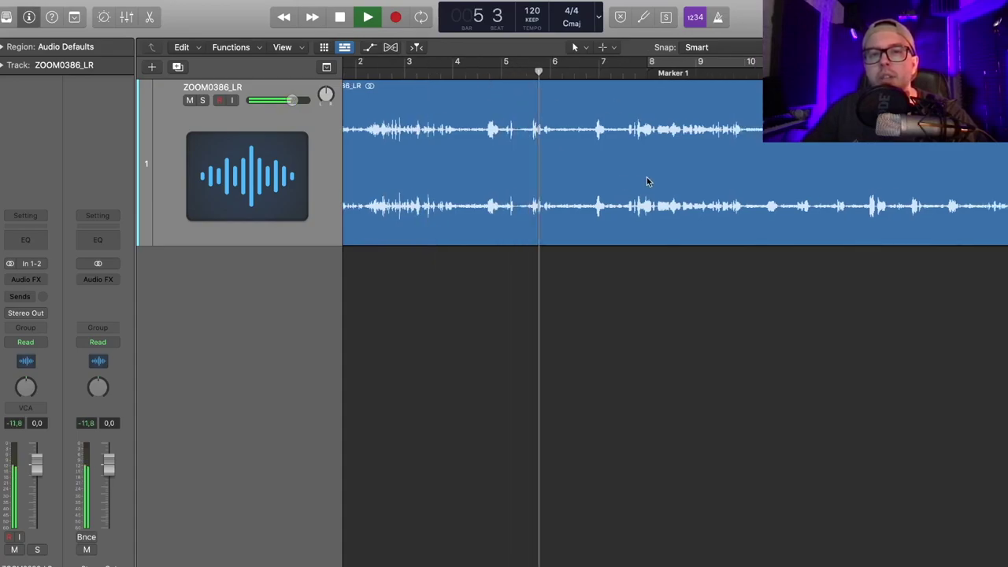
{"action": "key", "text": "space"}
- Loop the quiet noise-only passage in bar 6, auditioning it and trimming both ends of the cycle range inside the bar
{"action": "left_click_drag", "start_coordinate": [552, 64], "coordinate": [591, 63]}
{"action": "scroll", "coordinate": [578, 73], "scroll_direction": "up", "scroll_amount": 3}
{"action": "key", "text": "space"}
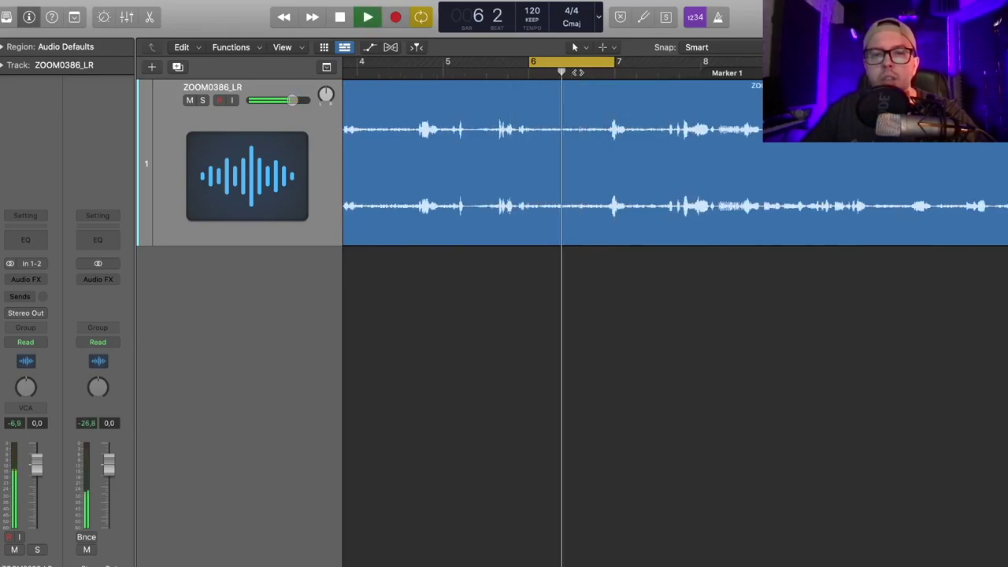
{"action": "key", "text": "space"}
{"action": "left_click_drag", "start_coordinate": [529, 62], "coordinate": [541, 62]}
{"action": "left_click_drag", "start_coordinate": [615, 61], "coordinate": [598, 63]}
{"action": "scroll", "coordinate": [598, 67], "scroll_direction": "up", "scroll_amount": 2}
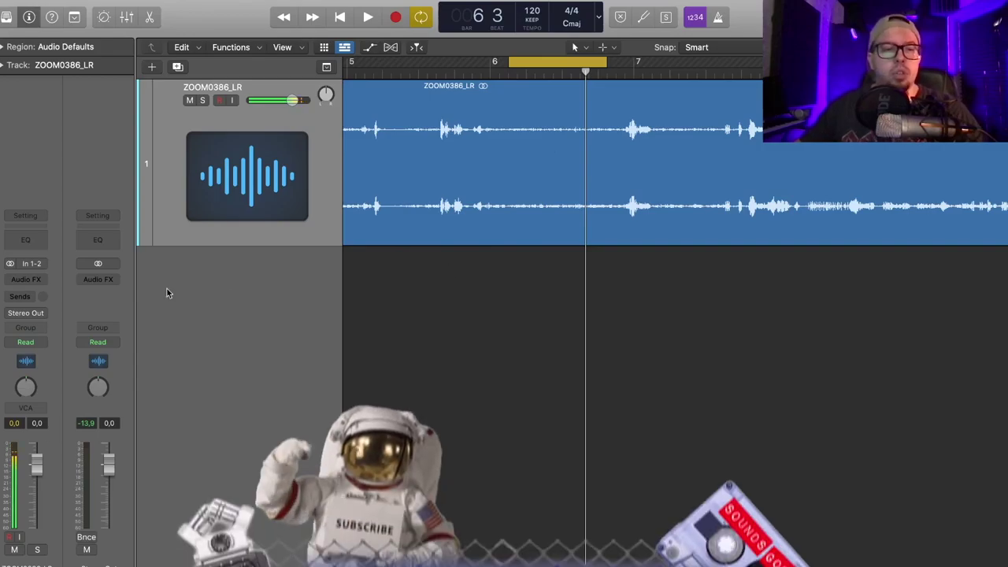
- Insert the iZotope RX 7 Spectral De-noise plug-in as an audio effect on the ZOOM0386_LR track
{"action": "key", "text": "super+Left"}
{"action": "key", "text": "super+Left"}
{"action": "key", "text": "super+Right"}
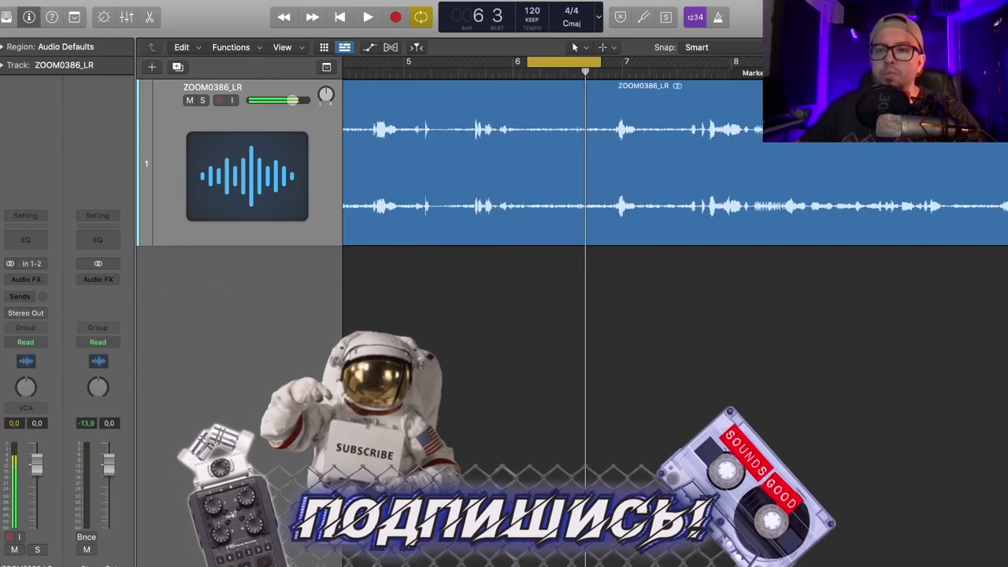
{"action": "key", "text": "super+Up"}
{"action": "key", "text": "super+Left"}
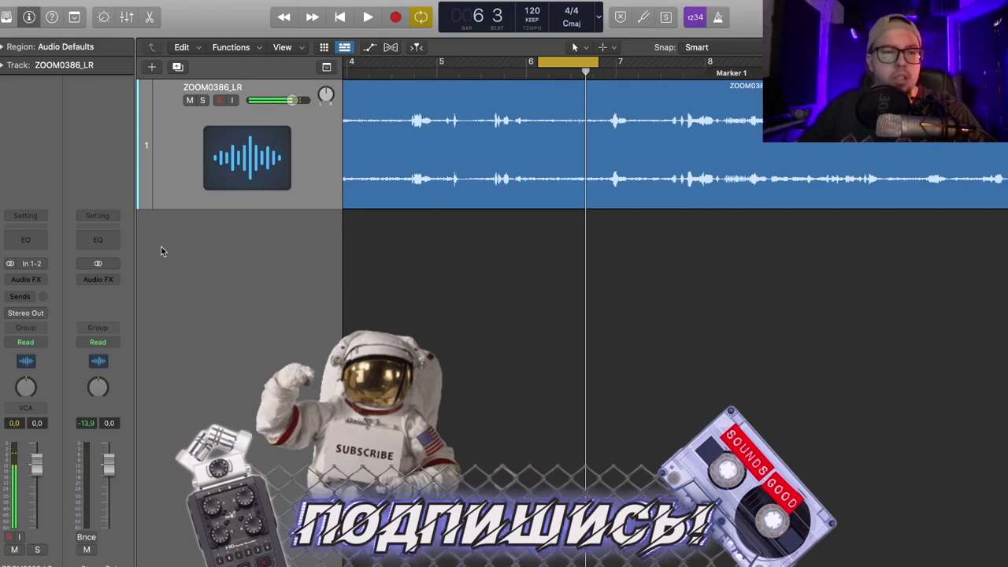
{"action": "left_click", "coordinate": [26, 280]}
{"action": "mouse_move", "coordinate": [32, 513]}
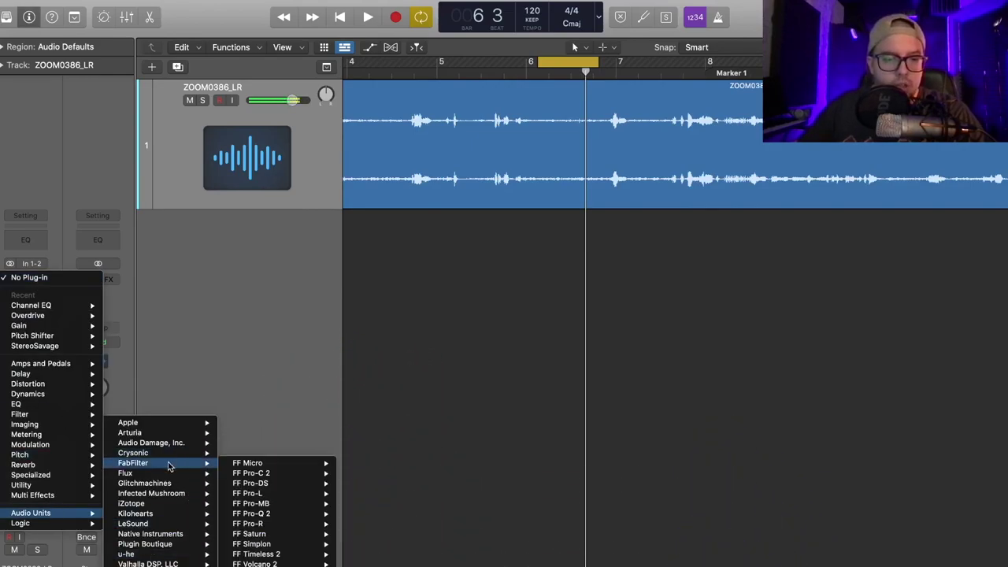
{"action": "mouse_move", "coordinate": [162, 473]}
{"action": "mouse_move", "coordinate": [150, 504]}
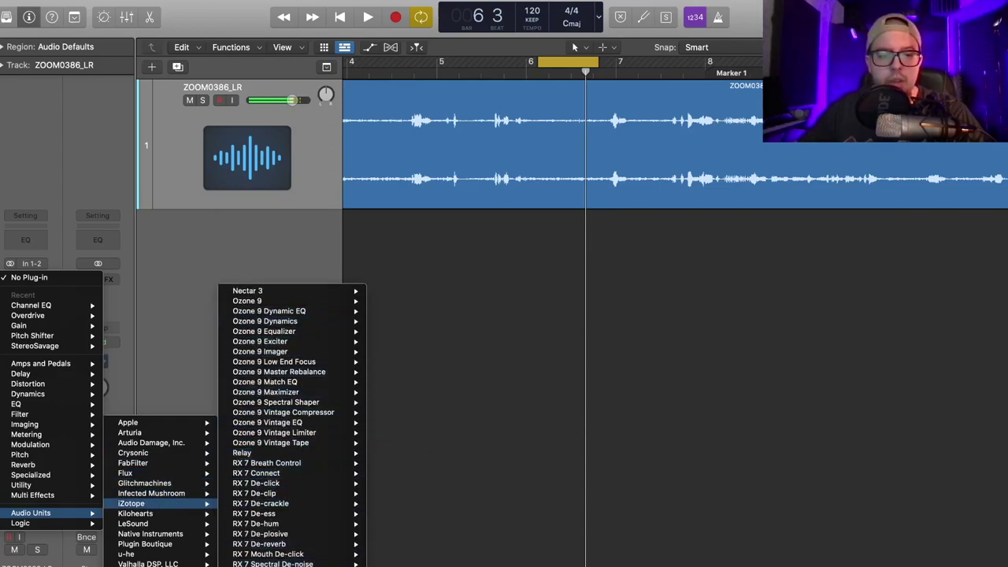
{"action": "mouse_move", "coordinate": [268, 465]}
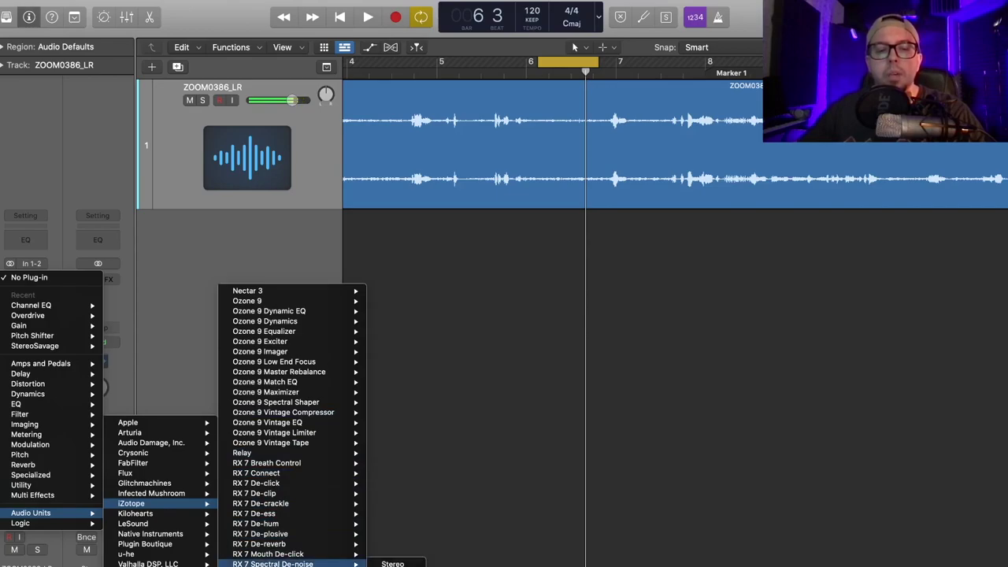
{"action": "left_click", "coordinate": [276, 564]}
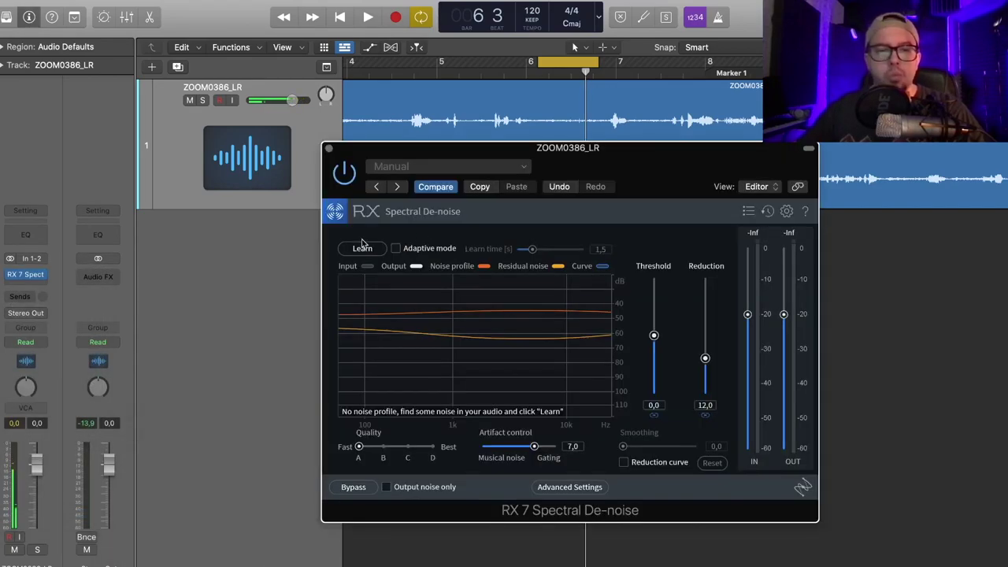
- Move the Spectral De-noise window clear of the cycle range and listen to the looped noise through the plug-in
{"action": "left_click_drag", "start_coordinate": [574, 148], "coordinate": [518, 284]}
{"action": "left_click_drag", "start_coordinate": [622, 295], "coordinate": [615, 183]}
{"action": "key", "text": "space"}
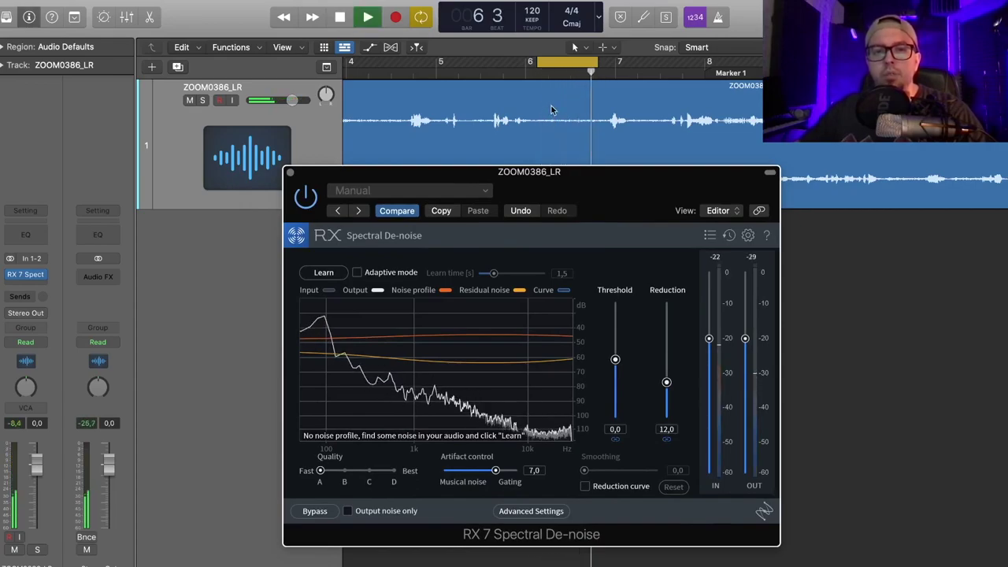
{"action": "key", "text": "space"}
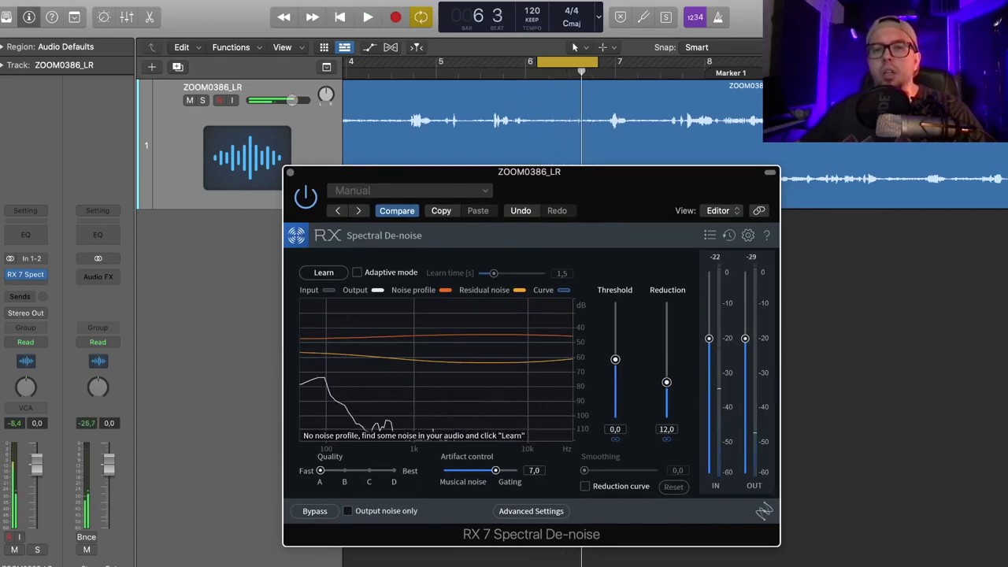
- Enlarge the waveform display and set Spectral De-noise Threshold to -0.7 and Reduction to 18.1
{"action": "key", "text": "super+plus"}
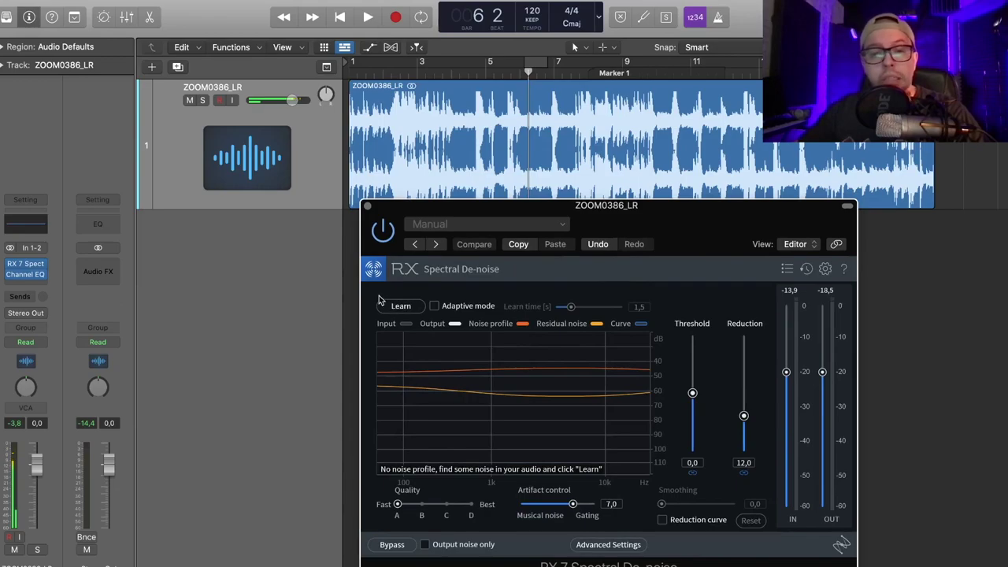
{"action": "left_click_drag", "start_coordinate": [695, 212], "coordinate": [670, 260]}
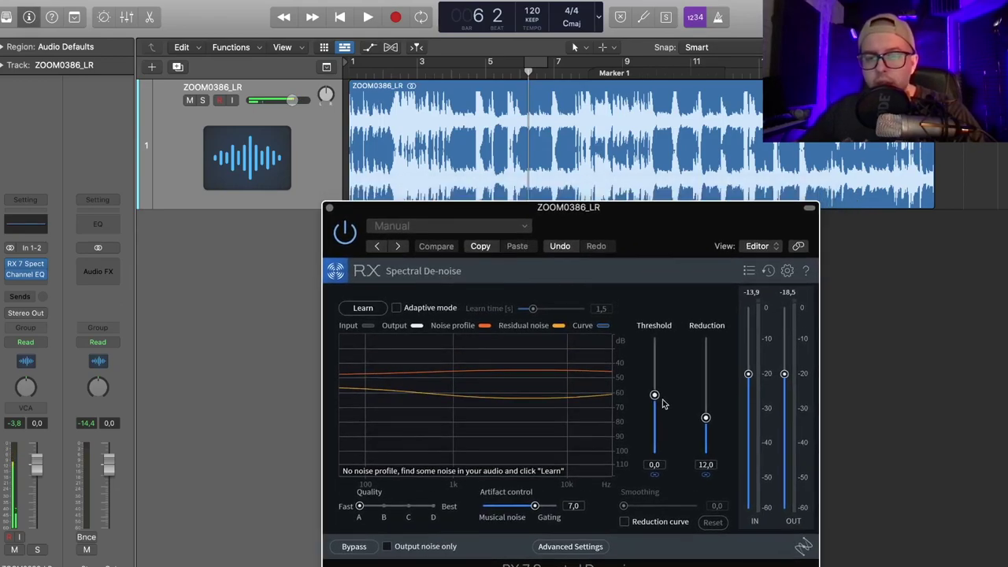
{"action": "mouse_move", "coordinate": [654, 395]}
{"action": "left_mouse_down"}
{"action": "mouse_move", "coordinate": [655, 406]}
{"action": "mouse_move", "coordinate": [654, 355]}
{"action": "mouse_move", "coordinate": [655, 418]}
{"action": "mouse_move", "coordinate": [655, 402]}
{"action": "left_mouse_up"}
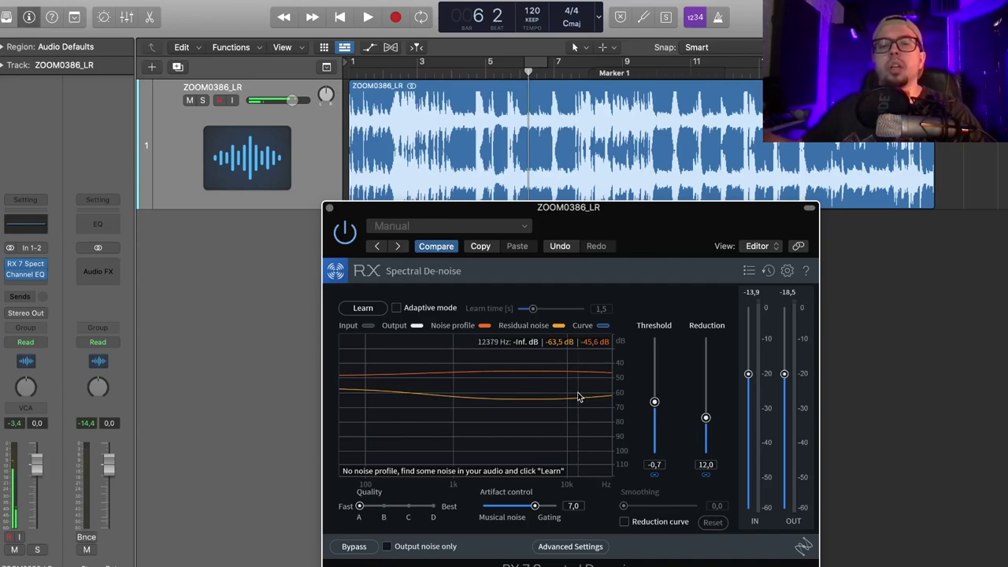
{"action": "left_click_drag", "start_coordinate": [711, 430], "coordinate": [711, 400]}
- Enable the bar 6 cycle range and have Spectral De-noise learn the noise profile while that passage plays
{"action": "key", "text": "super+Right"}
{"action": "key", "text": "super+Right"}
{"action": "key", "text": "super+Right"}
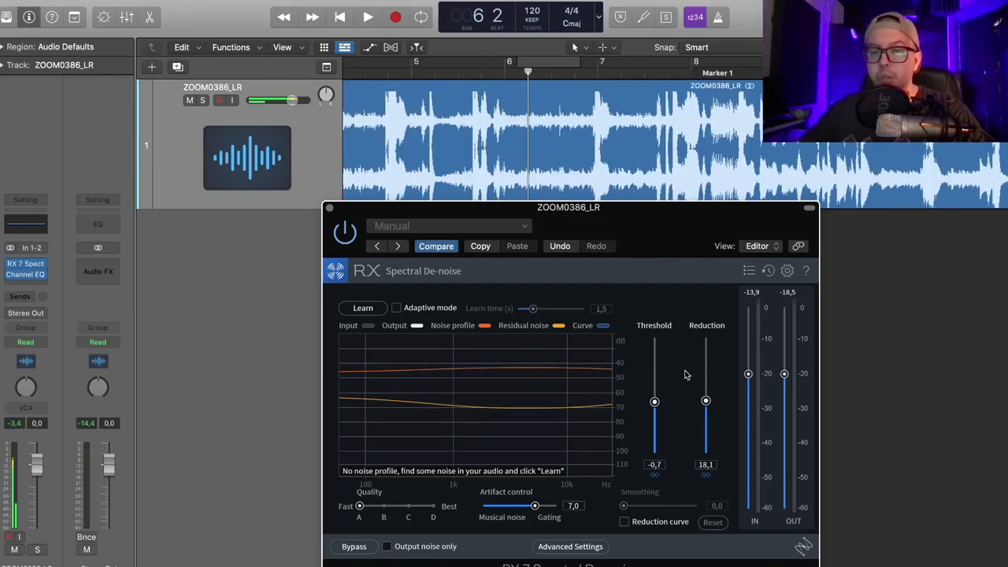
{"action": "left_click", "coordinate": [540, 61]}
{"action": "left_click", "coordinate": [363, 309]}
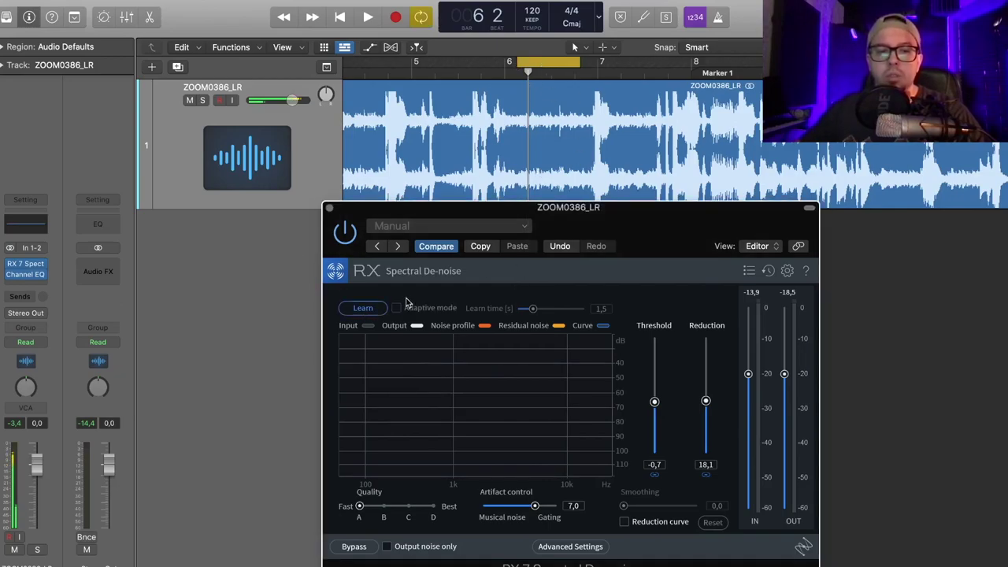
{"action": "key", "text": "space"}
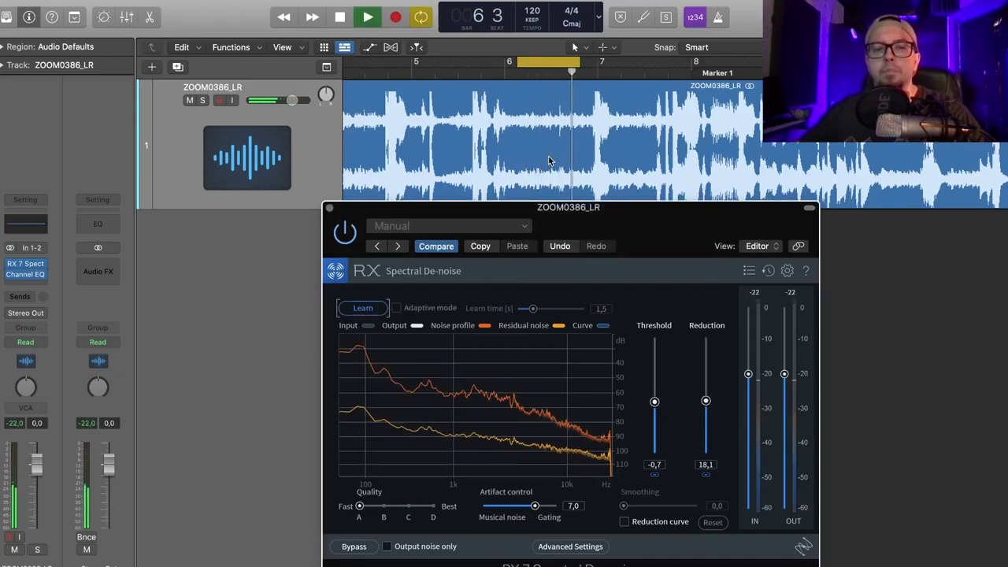
{"action": "key", "text": "space"}
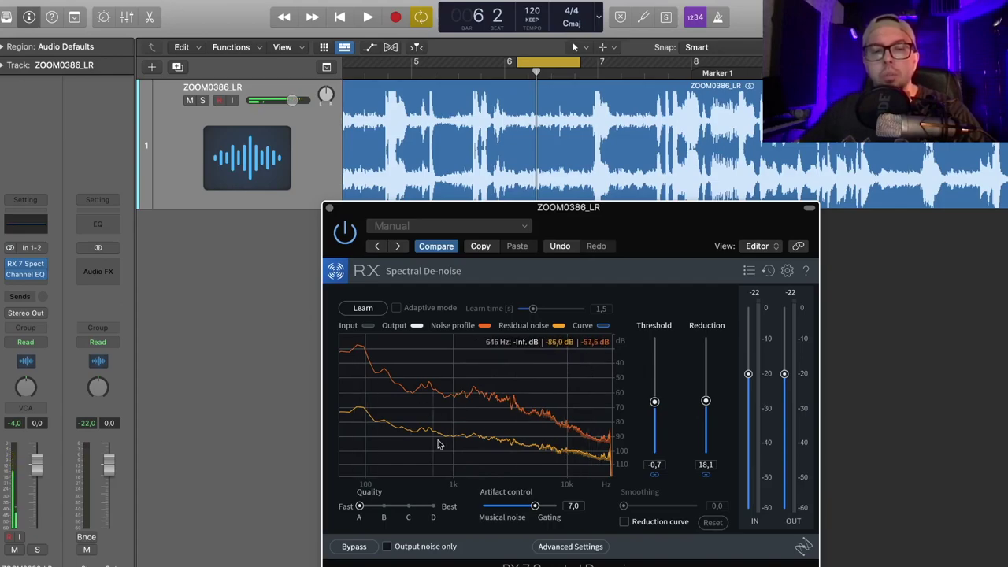
- Sweep Threshold down to -6.0 and Reduction to 0.0, and raise them to 0.5 and 20.8
{"action": "left_click_drag", "start_coordinate": [655, 403], "coordinate": [655, 452]}
{"action": "left_click_drag", "start_coordinate": [706, 401], "coordinate": [705, 451]}
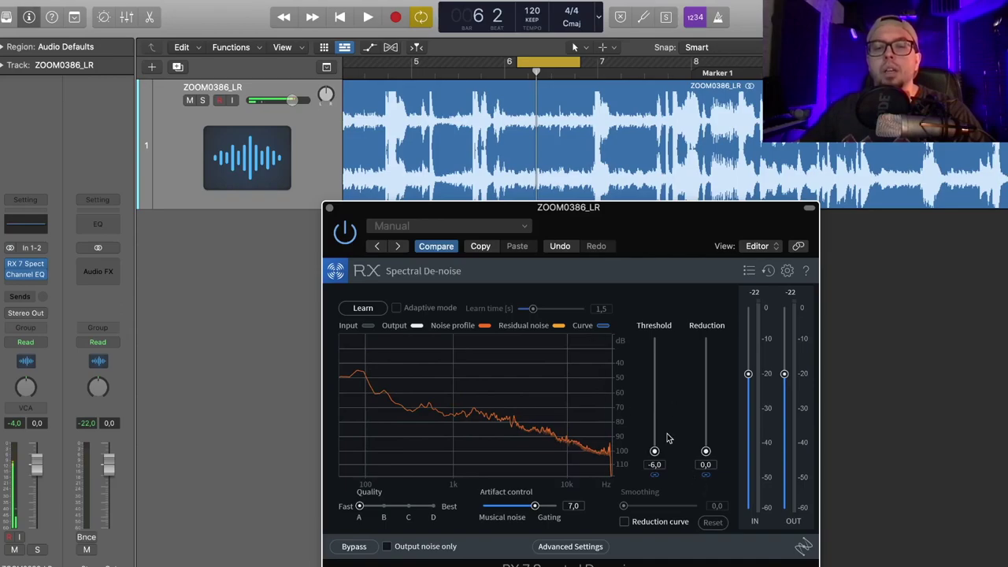
{"action": "left_click_drag", "start_coordinate": [659, 454], "coordinate": [696, 418]}
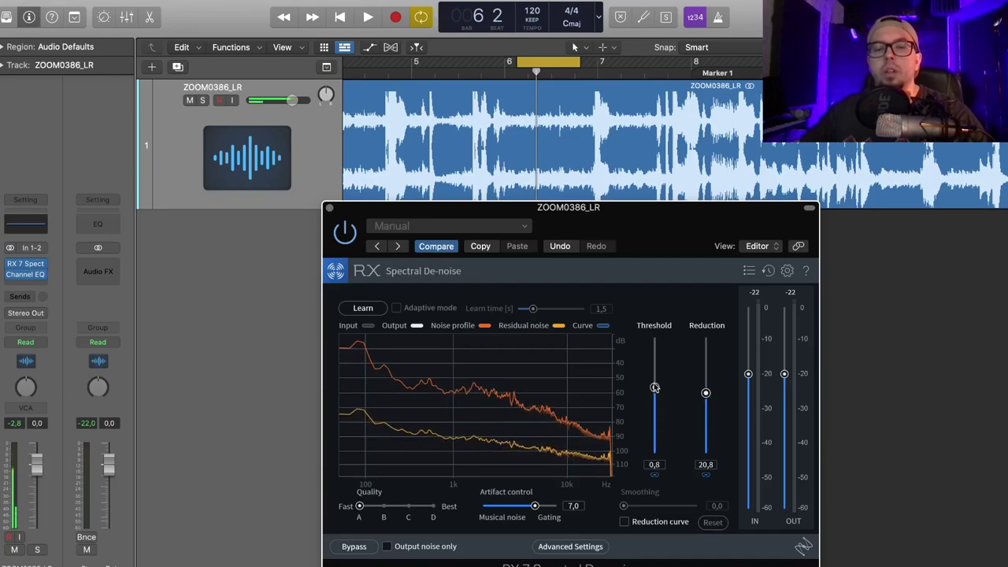
- Play the looped bar 6 passage to hear the learned noise reduction
{"action": "left_click", "coordinate": [551, 63]}
{"action": "left_click", "coordinate": [526, 69]}
{"action": "key", "text": "space"}
{"action": "left_click", "coordinate": [526, 68]}
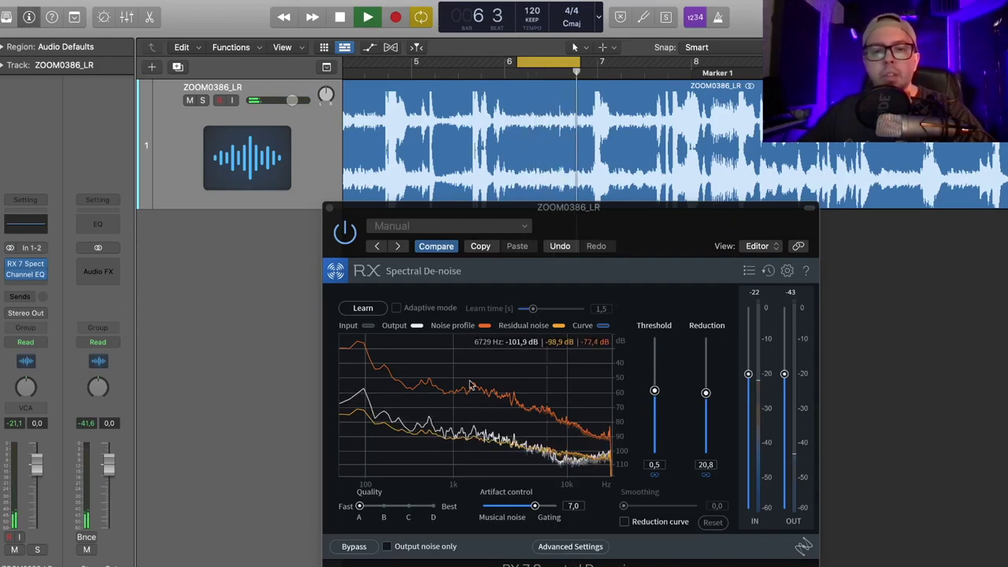
{"action": "key", "text": "space"}
- Turn off the cycle, play the recording from about bar 5, and set Reduction to 12.9
{"action": "left_click", "coordinate": [560, 61]}
{"action": "left_click_drag", "start_coordinate": [476, 73], "coordinate": [504, 69]}
{"action": "left_click", "coordinate": [504, 69]}
{"action": "key", "text": "space"}
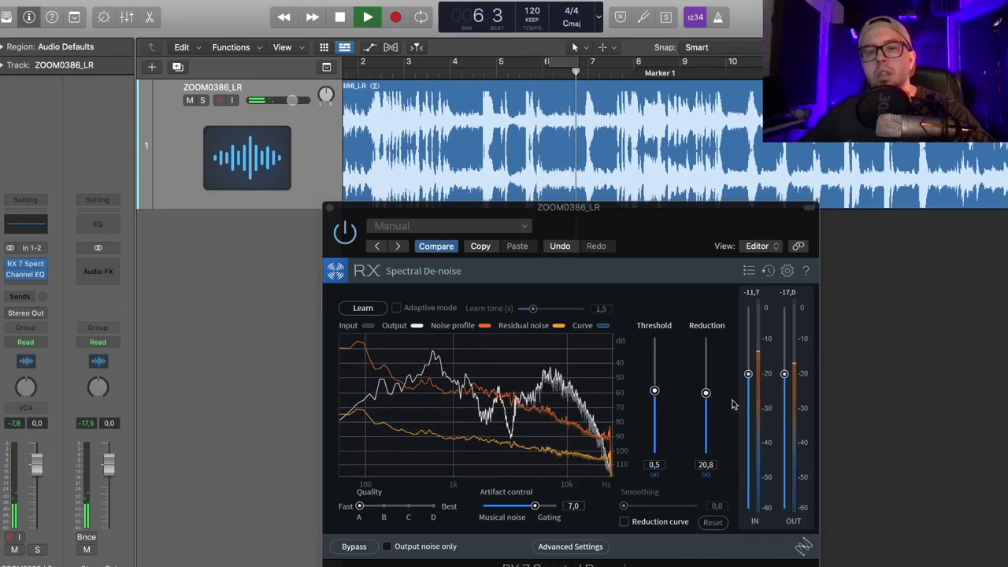
{"action": "left_click_drag", "start_coordinate": [705, 393], "coordinate": [706, 417]}
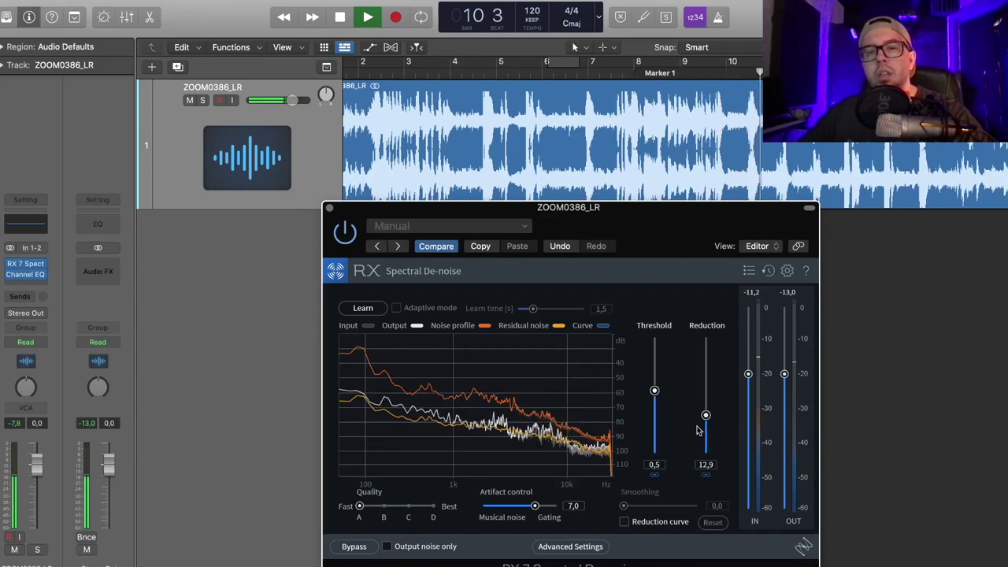
- Check the Channel EQ during playback, close it, and listen to the recording with Spectral De-noise switched off
{"action": "left_click", "coordinate": [25, 274]}
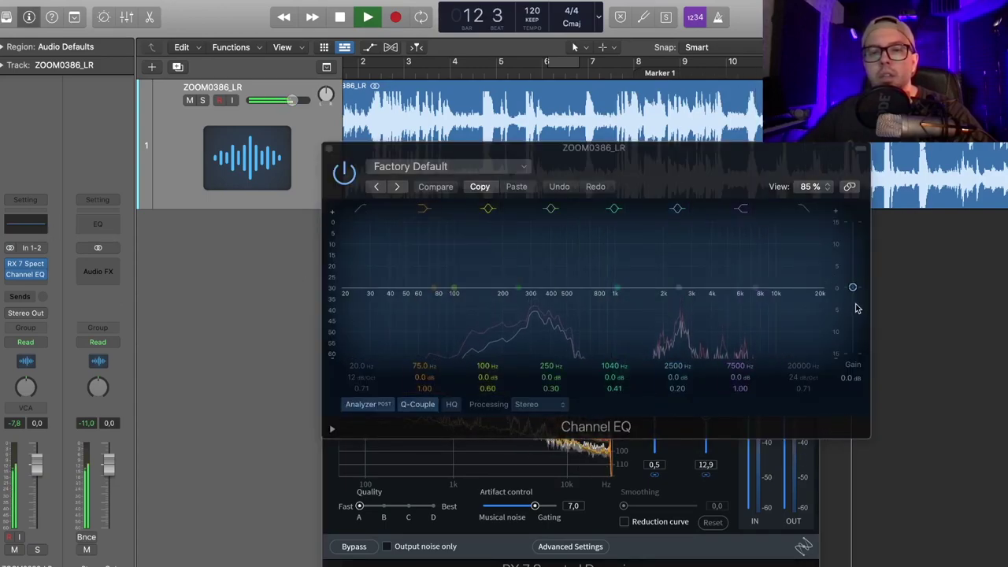
{"action": "left_click", "coordinate": [329, 148]}
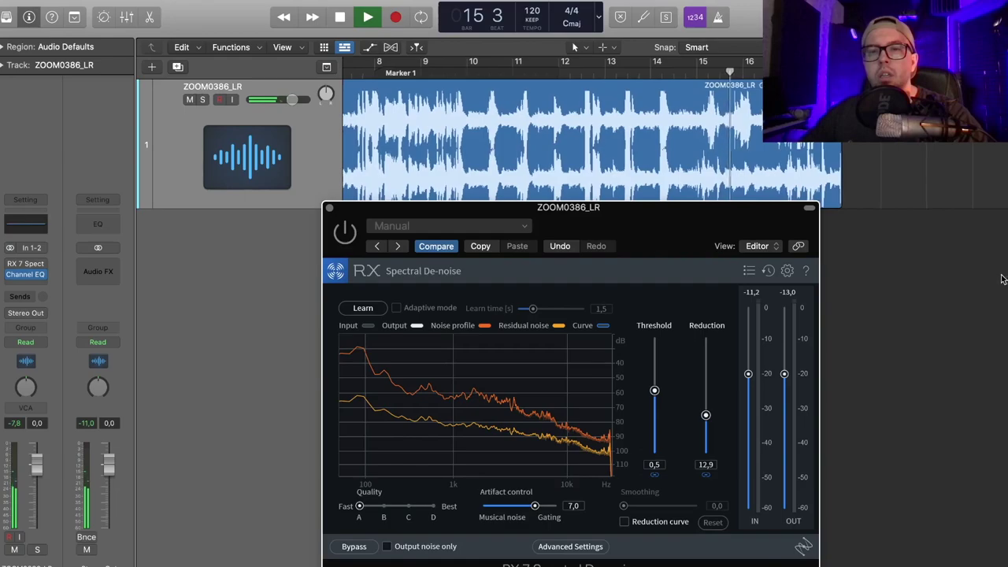
{"action": "key", "text": "space"}
- Loop bars 10 to 15 and switch Spectral De-noise back on during playback to compare the sound
{"action": "left_click_drag", "start_coordinate": [526, 61], "coordinate": [744, 59]}
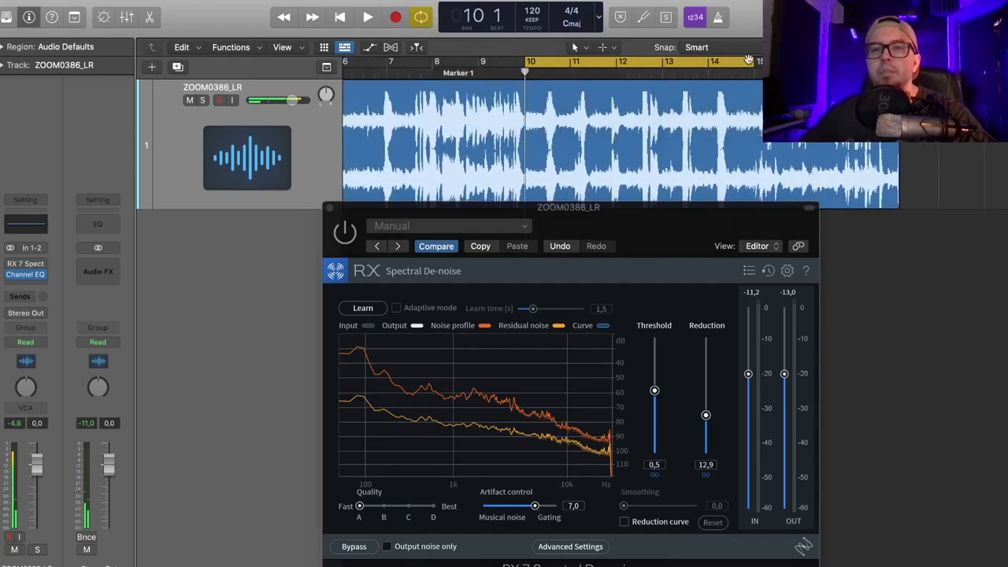
{"action": "key", "text": "space"}
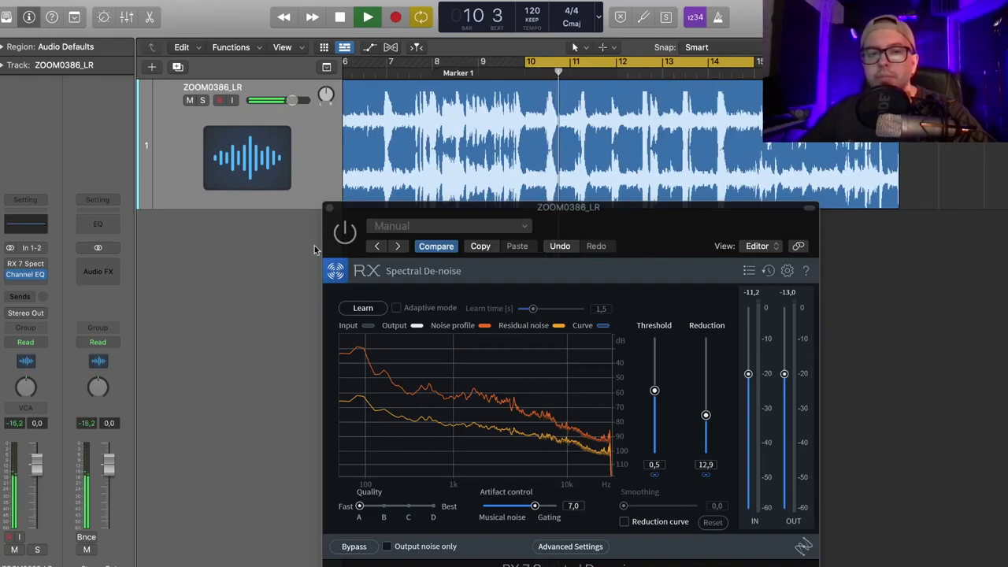
{"action": "left_click", "coordinate": [338, 234]}
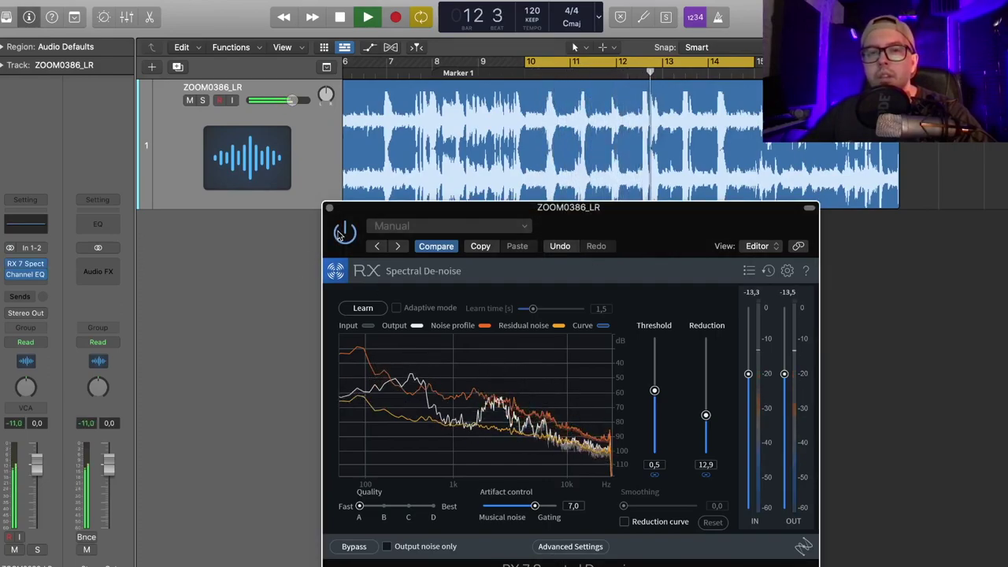
{"action": "key", "text": "space"}
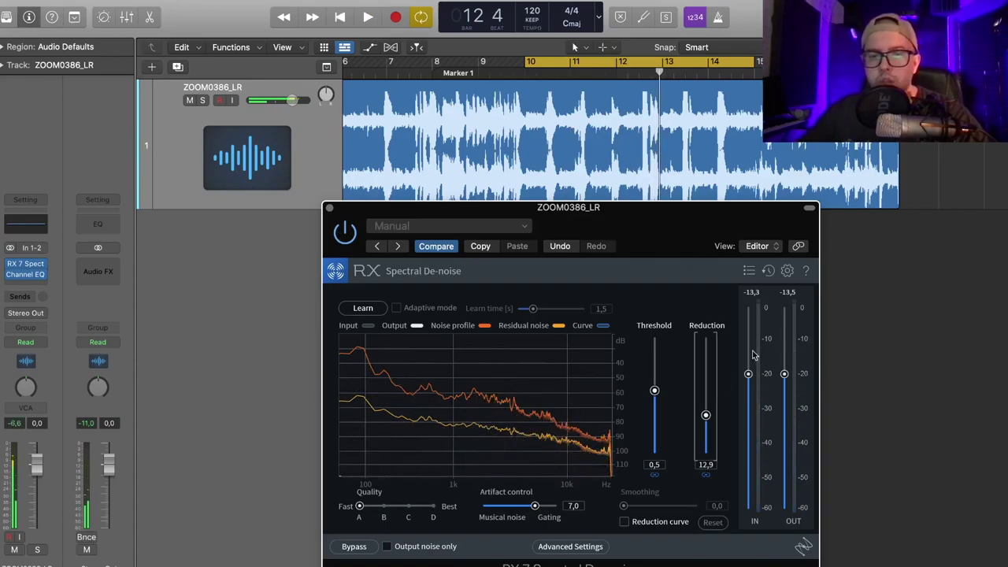
- Play the looped passage and adjust the Spectral De-noise sliders to a Threshold of -0.1 and a Reduction of 11.5
{"action": "left_click_drag", "start_coordinate": [654, 391], "coordinate": [707, 437]}
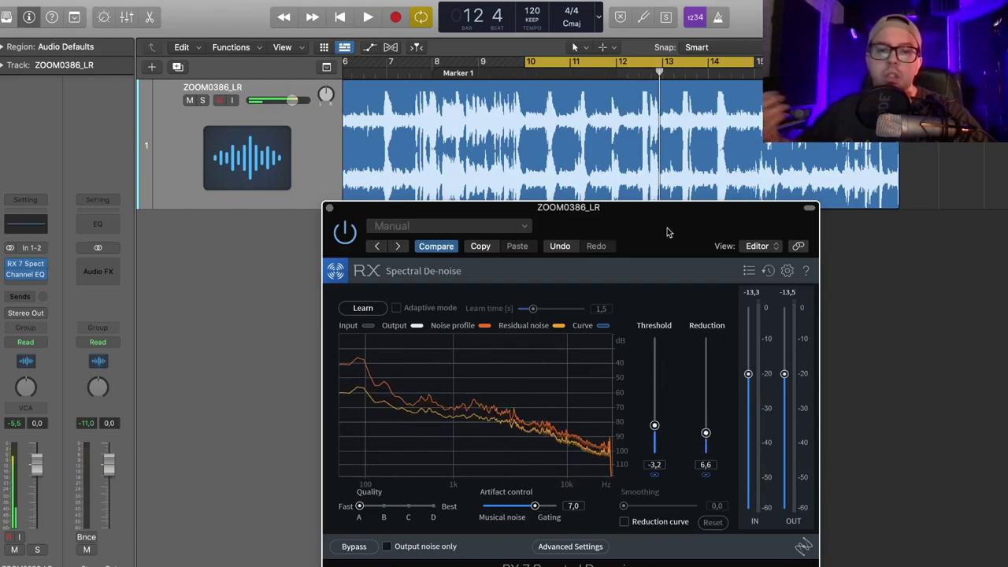
{"action": "key", "text": "space"}
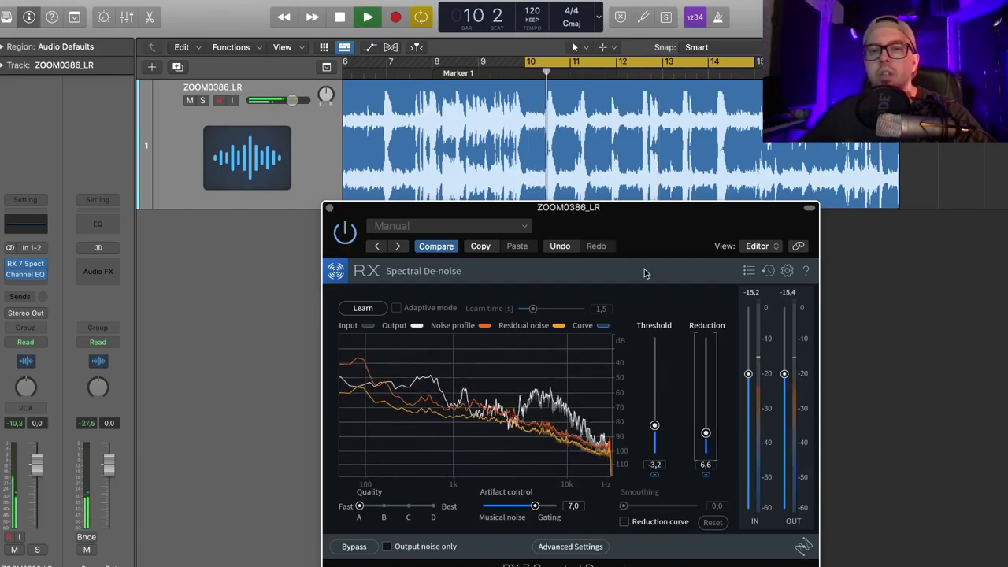
{"action": "left_click_drag", "start_coordinate": [656, 432], "coordinate": [706, 410]}
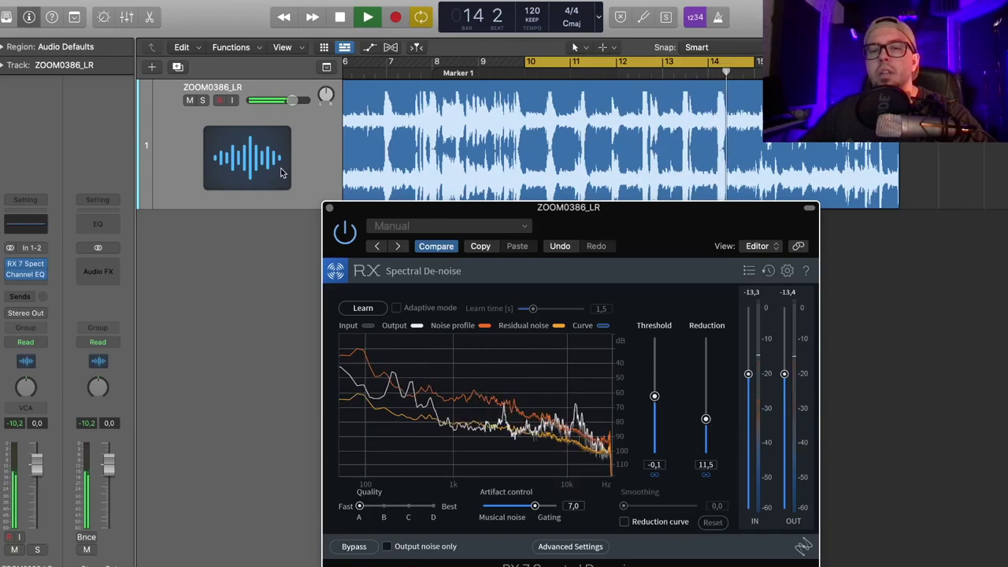
{"action": "key", "text": "space"}
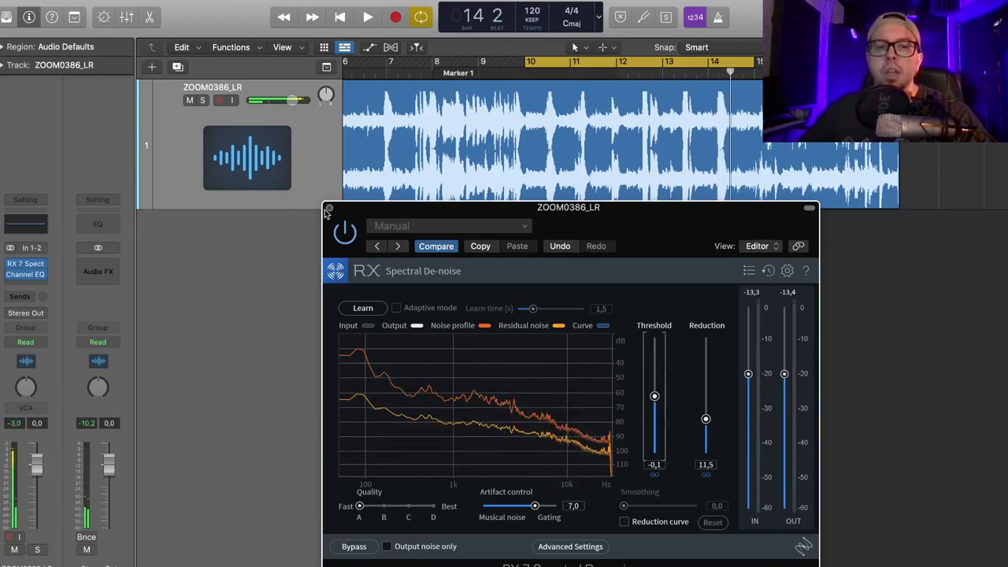
- Close the Spectral De-noise window and turn off the cycle range over bars 10 to 15
{"action": "left_click", "coordinate": [329, 208]}
{"action": "key", "text": "super+Left"}
{"action": "key", "text": "super+Left"}
{"action": "key", "text": "super+Left"}
{"action": "key", "text": "super+Right"}
{"action": "key", "text": "super+Right"}
{"action": "key", "text": "super+Right"}
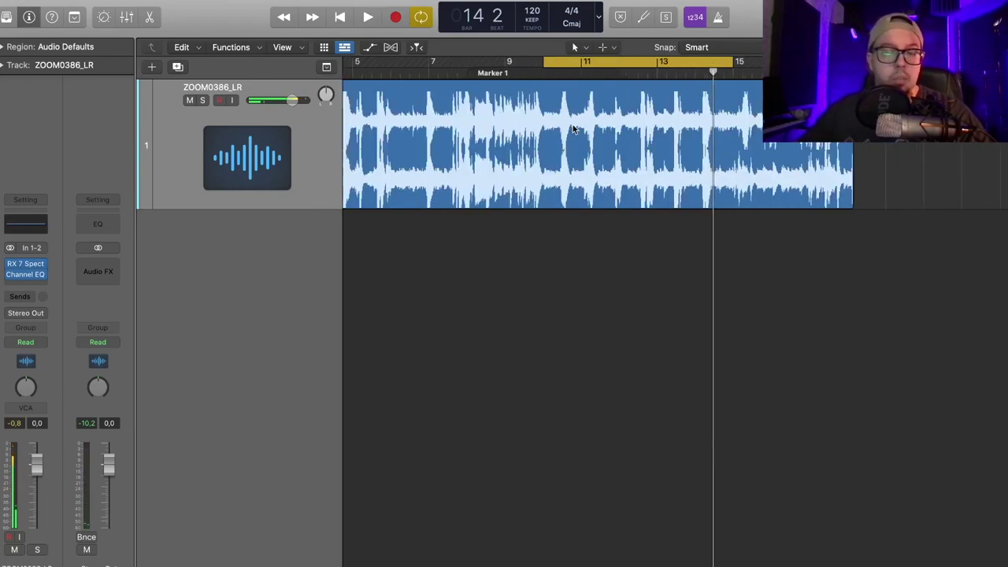
{"action": "left_click", "coordinate": [634, 71]}
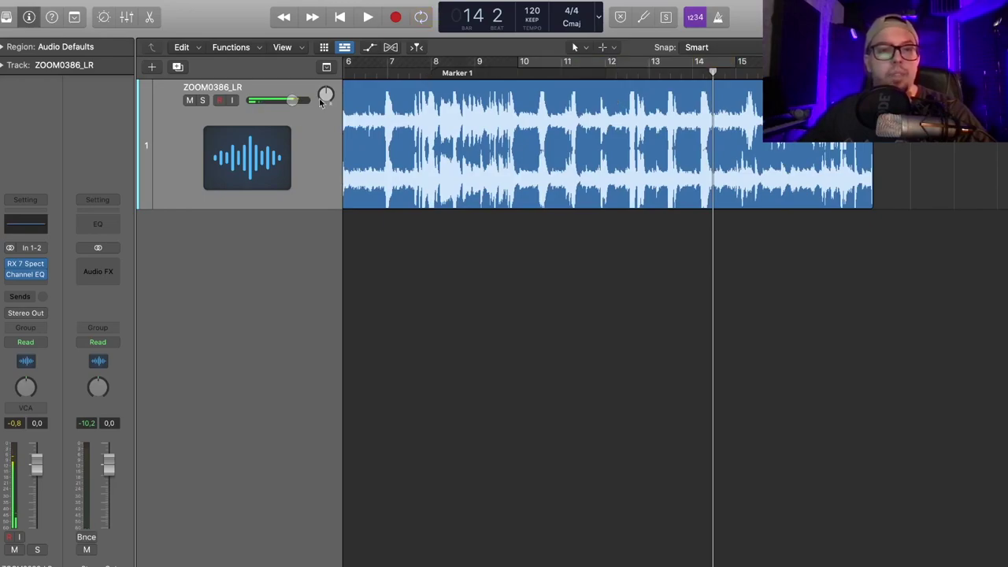
- Add a new audio track below the ZOOM0386_LR track
{"action": "key", "text": "alt+super+a"}
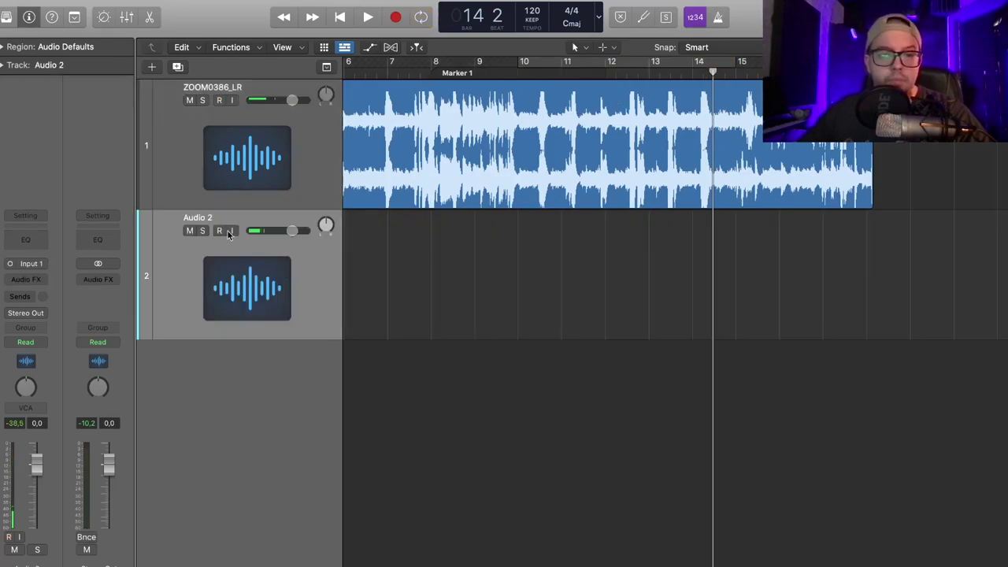
{"action": "left_click", "coordinate": [115, 2]}
{"action": "left_click", "coordinate": [381, 273]}
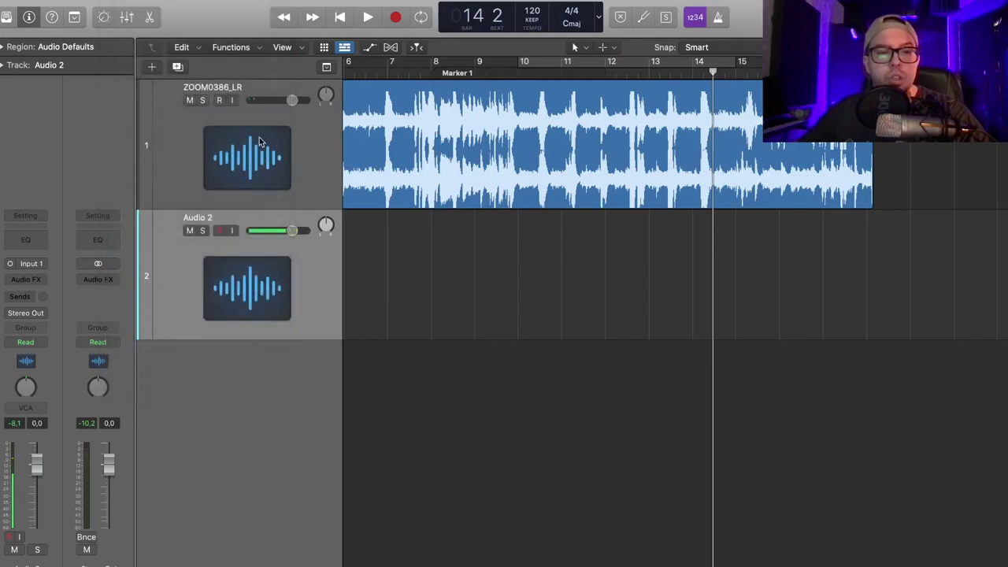
- Open the ZOOM0386_LR region in the iZotope RX 7 Audio Editor and reposition the editor window
{"action": "left_click", "coordinate": [239, 120]}
{"action": "left_click", "coordinate": [181, 47]}
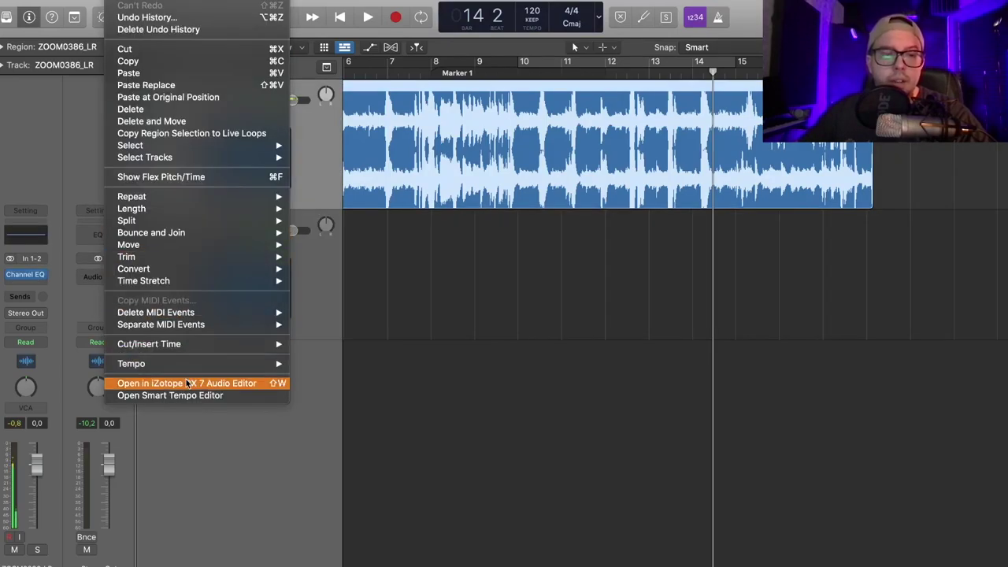
{"action": "left_click", "coordinate": [137, 387]}
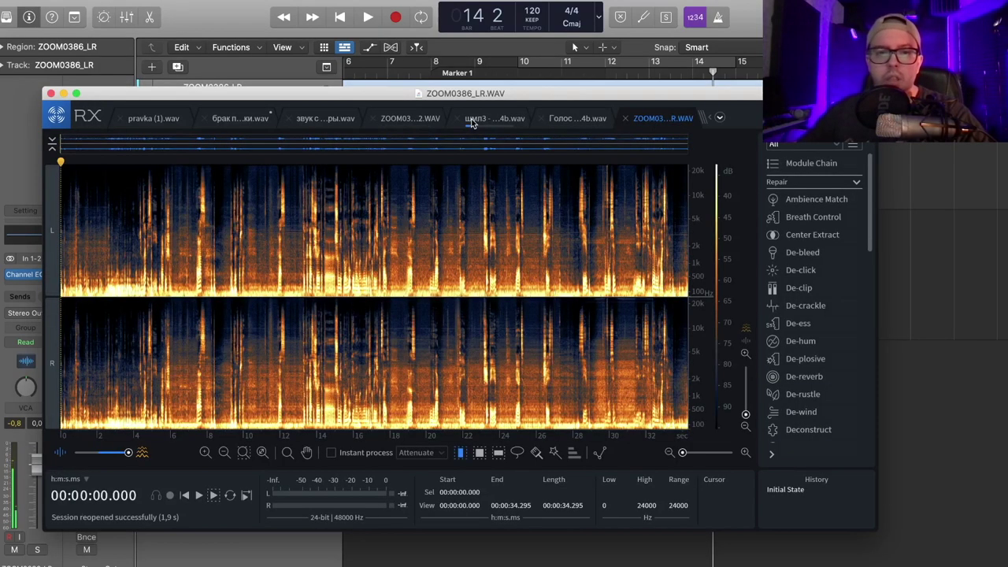
{"action": "left_click_drag", "start_coordinate": [496, 89], "coordinate": [569, 36]}
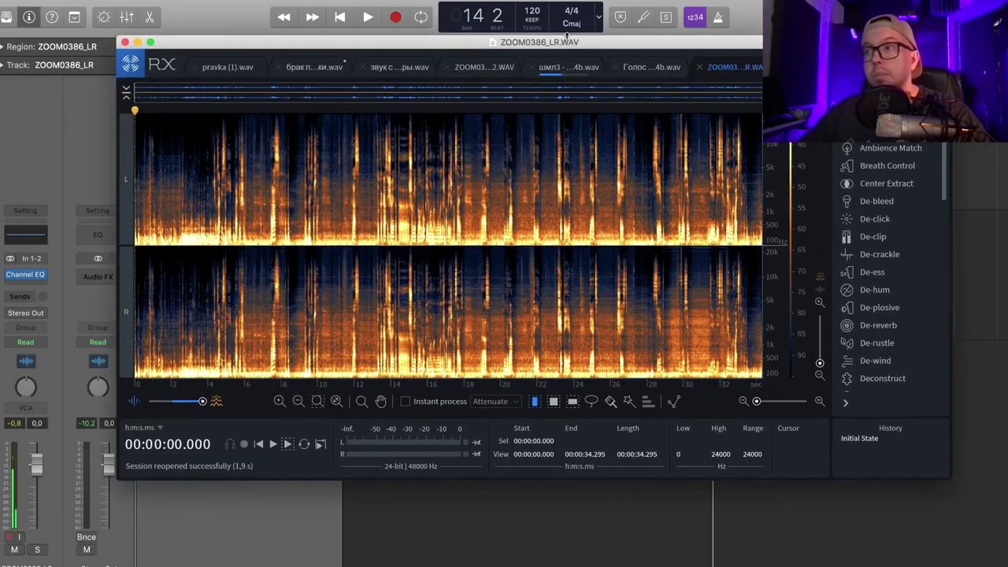
- Look through the available repair and utility modules in the RX module list
{"action": "scroll", "coordinate": [932, 254], "scroll_direction": "down", "scroll_amount": 10}
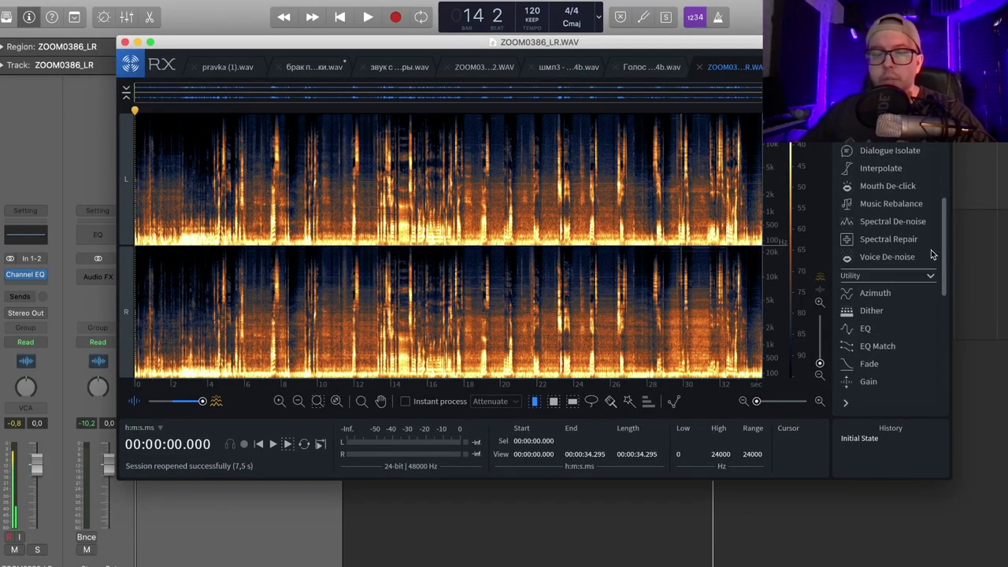
{"action": "scroll", "coordinate": [931, 254], "scroll_direction": "up", "scroll_amount": 1}
{"action": "left_click_drag", "start_coordinate": [949, 251], "coordinate": [944, 193]}
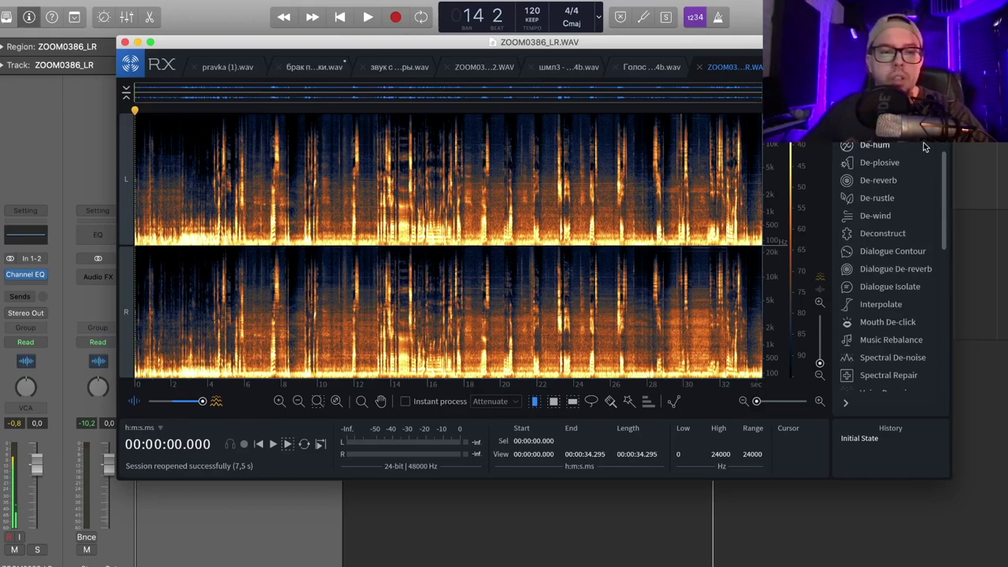
{"action": "left_click_drag", "start_coordinate": [949, 172], "coordinate": [941, 182]}
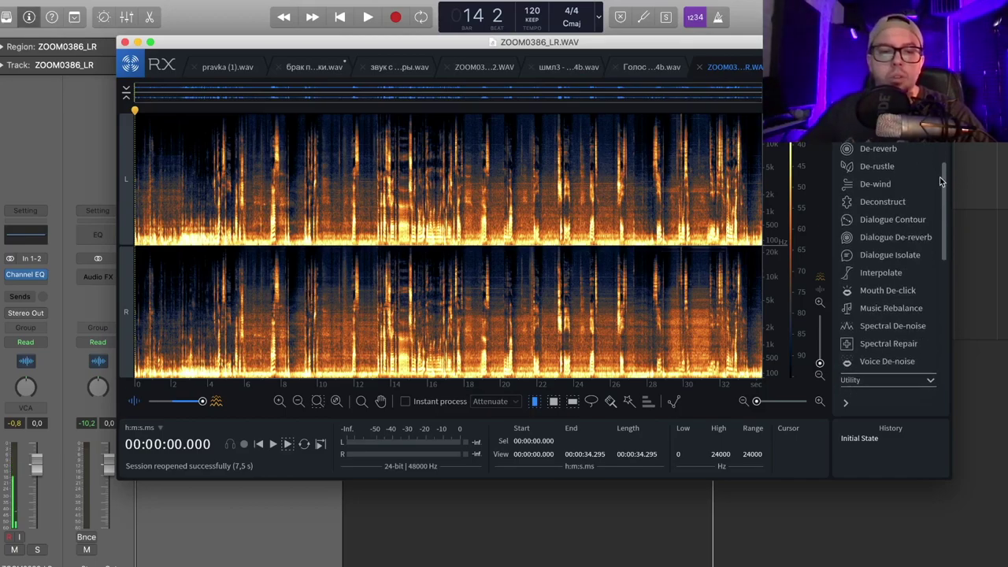
- Place the playhead at 3.072 s and examine the spectrogram closely from about 9.2 to 11.5 s
{"action": "left_click", "coordinate": [277, 232]}
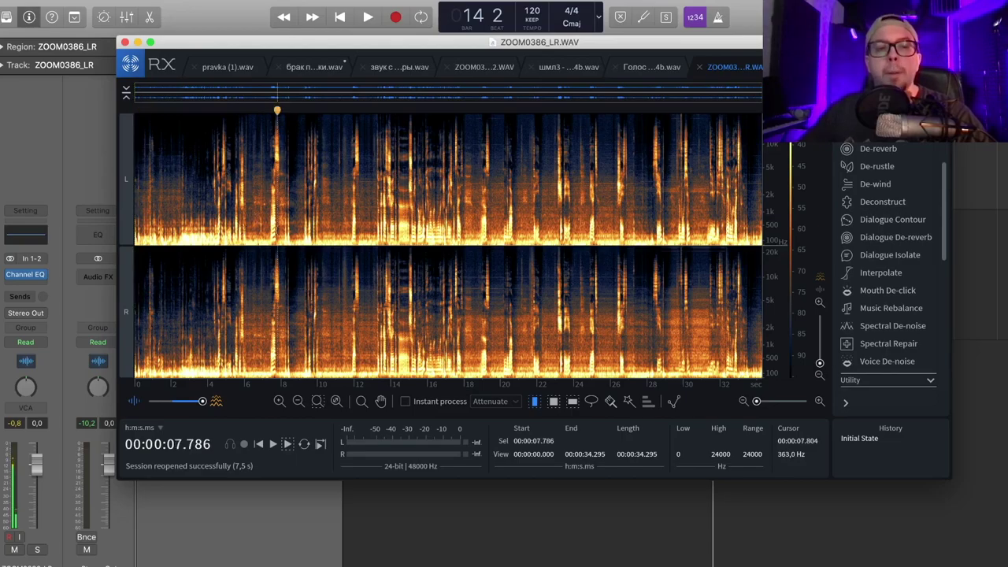
{"action": "scroll", "coordinate": [210, 248], "scroll_direction": "up", "scroll_amount": 5}
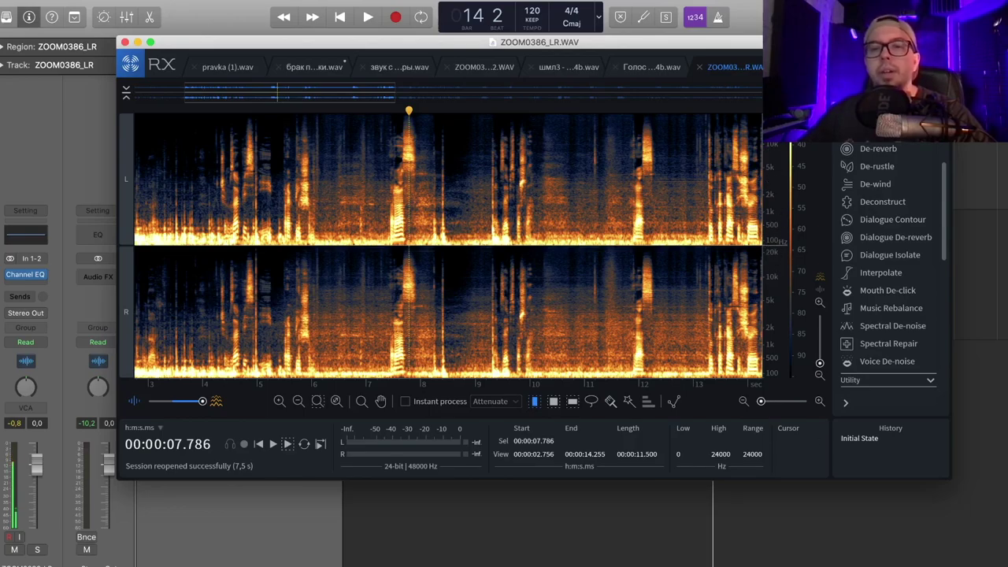
{"action": "left_click", "coordinate": [150, 143]}
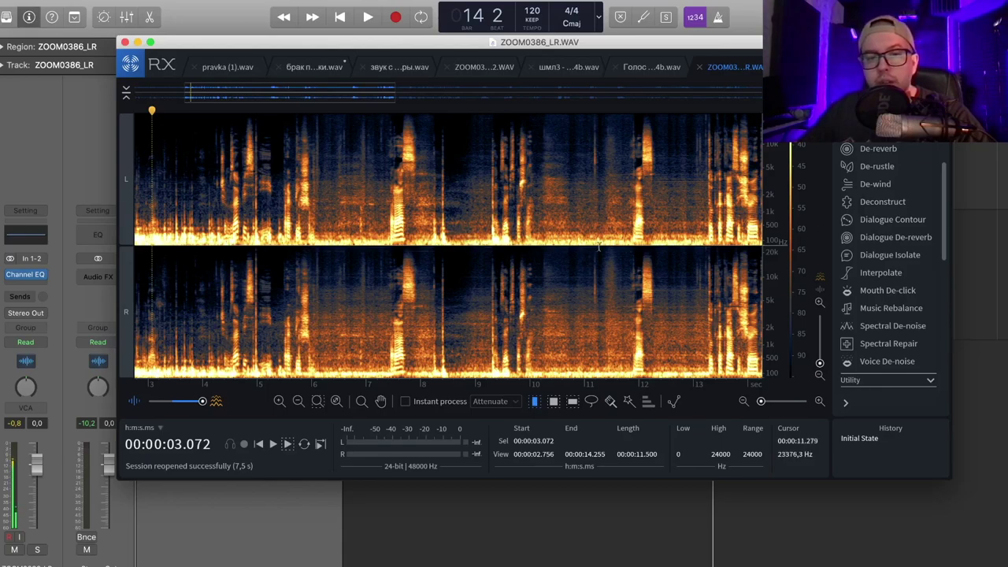
{"action": "scroll", "coordinate": [598, 247], "scroll_direction": "up", "scroll_amount": 8}
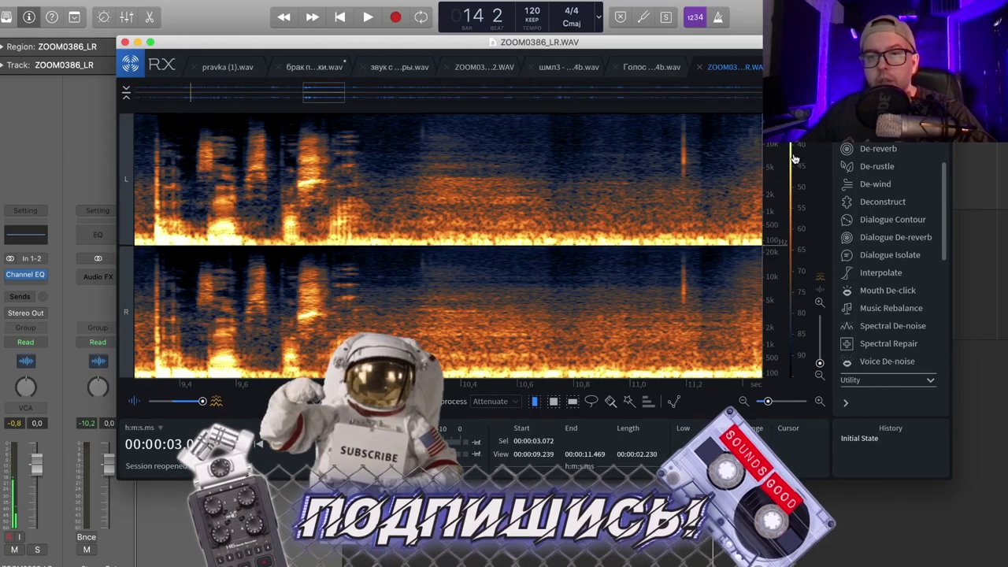
- Try several spectrogram colour ranges, ending with a darker display that spans about 20 to 70 dB
{"action": "left_click_drag", "start_coordinate": [793, 156], "coordinate": [793, 63]}
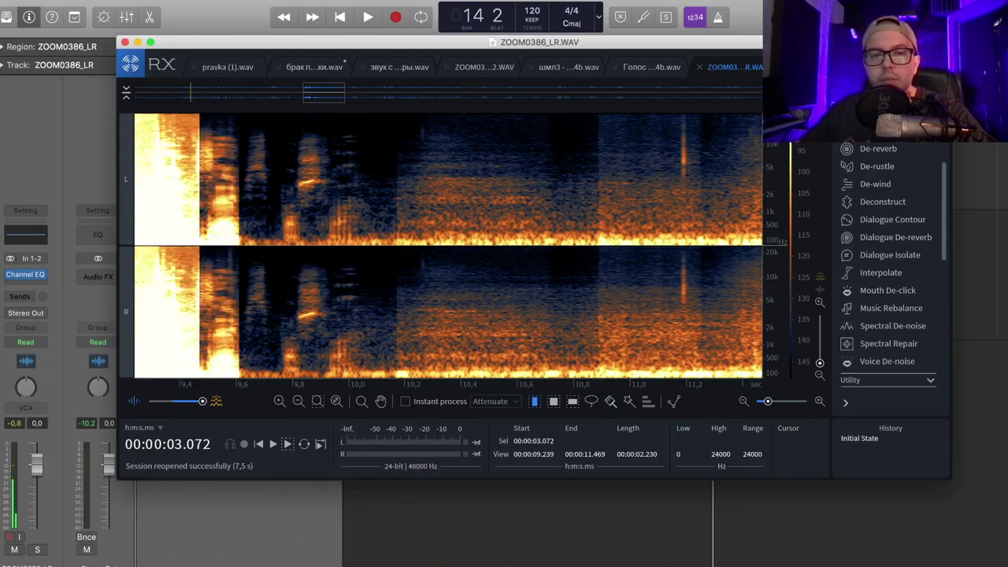
{"action": "scroll", "coordinate": [797, 194], "scroll_direction": "down", "scroll_amount": 1}
{"action": "scroll", "coordinate": [793, 161], "scroll_direction": "up", "scroll_amount": 4}
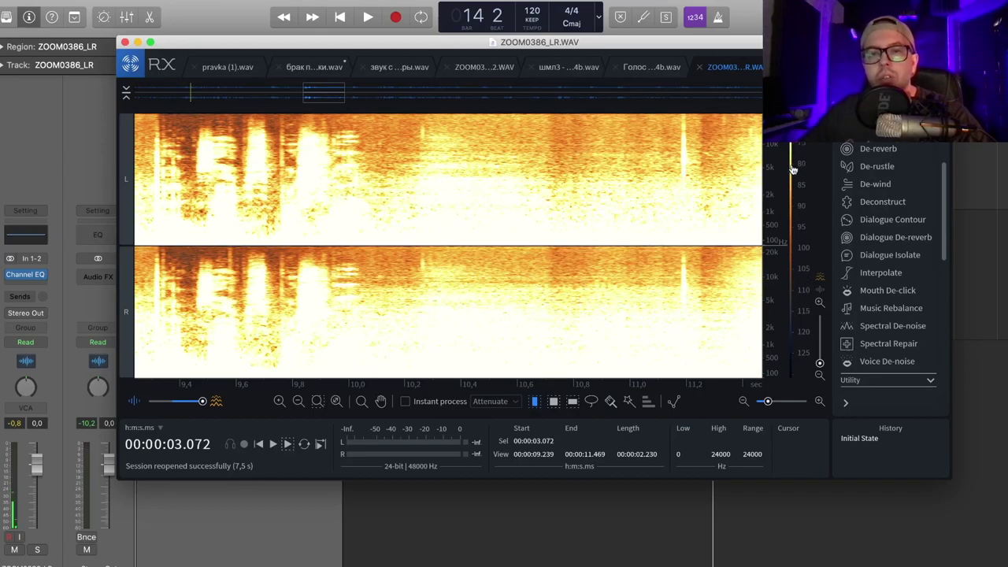
{"action": "scroll", "coordinate": [793, 165], "scroll_direction": "up", "scroll_amount": 2}
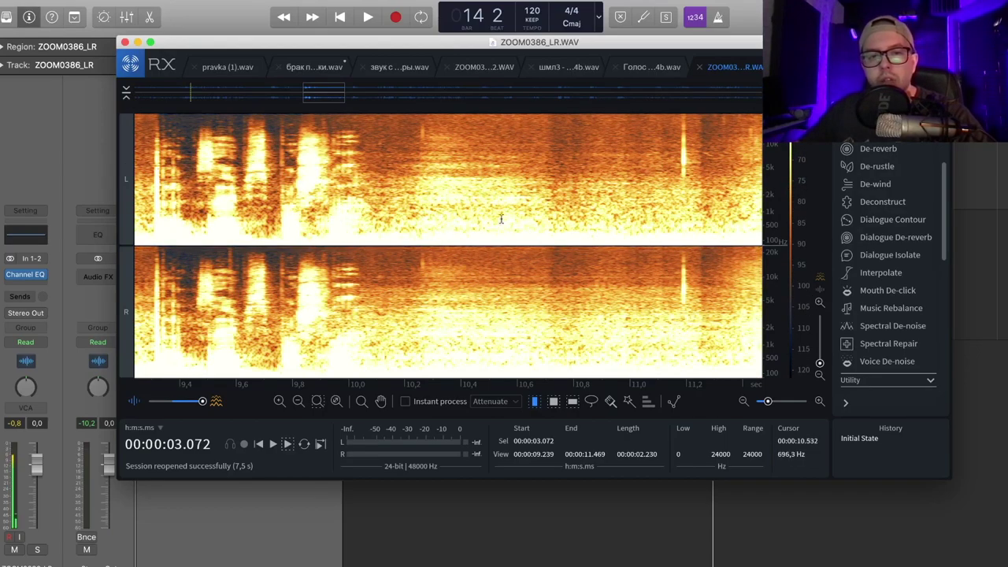
{"action": "left_click_drag", "start_coordinate": [797, 167], "coordinate": [792, 335]}
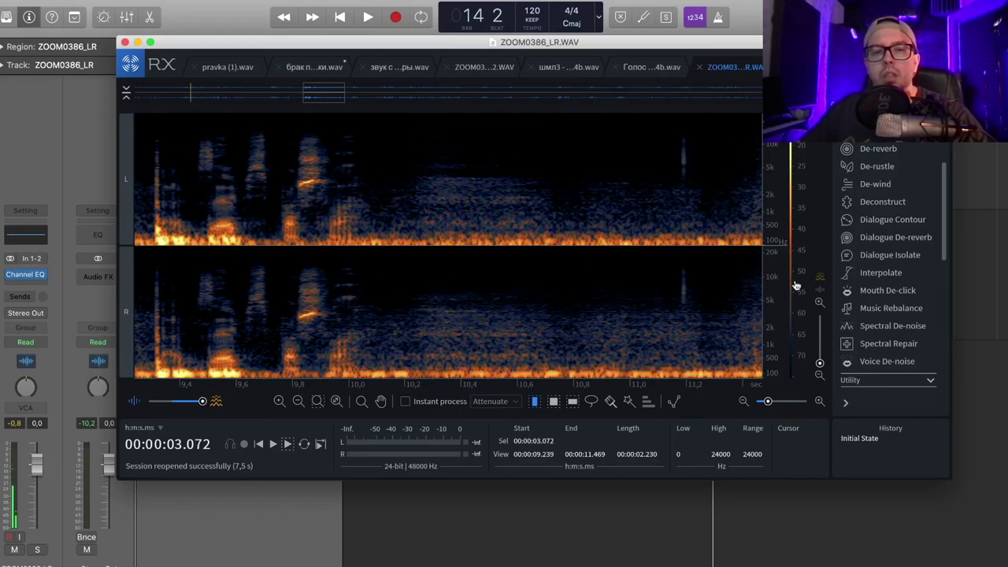
{"action": "left_click_drag", "start_coordinate": [797, 148], "coordinate": [792, 162]}
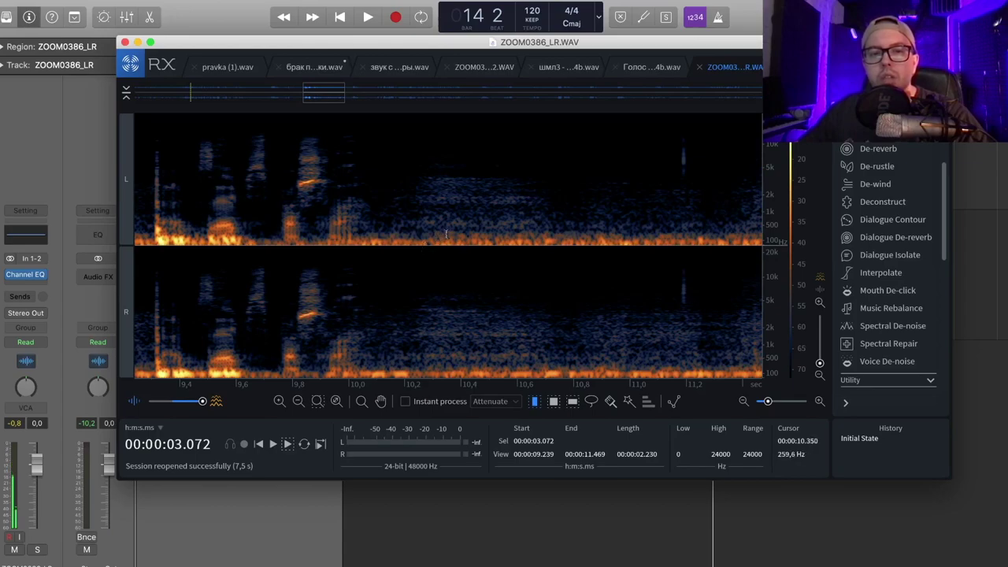
- Examine the speech and noise patterns around the 10 s mark at several zoom levels, placing the playhead at 9.847 s
{"action": "scroll", "coordinate": [422, 224], "scroll_direction": "down", "scroll_amount": 3}
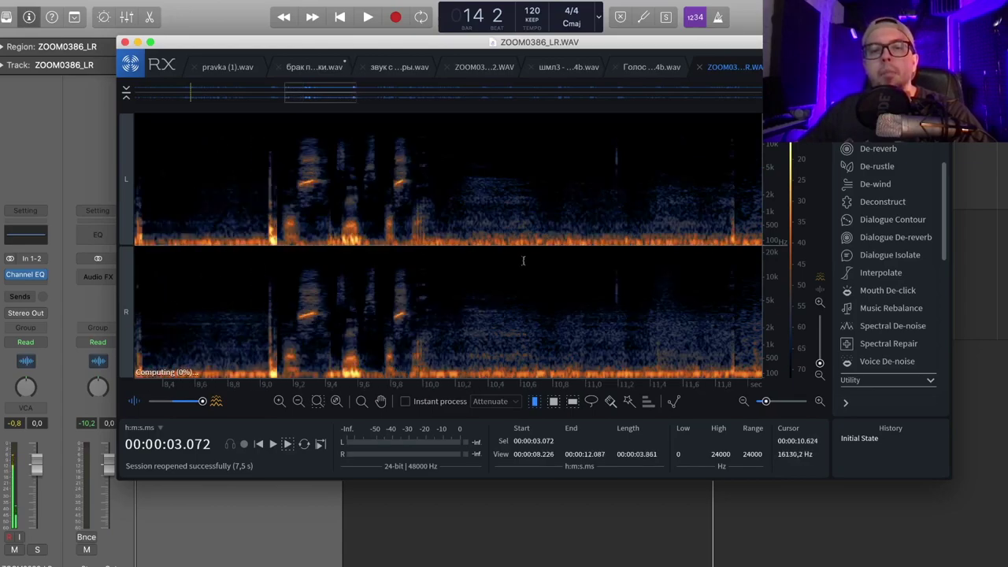
{"action": "scroll", "coordinate": [447, 231], "scroll_direction": "down", "scroll_amount": 2}
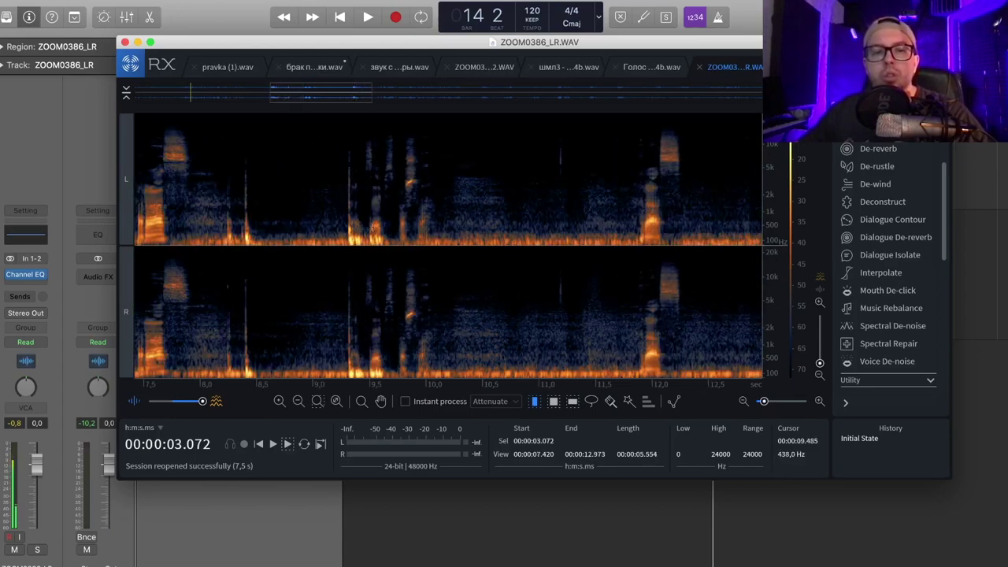
{"action": "scroll", "coordinate": [386, 225], "scroll_direction": "up", "scroll_amount": 3}
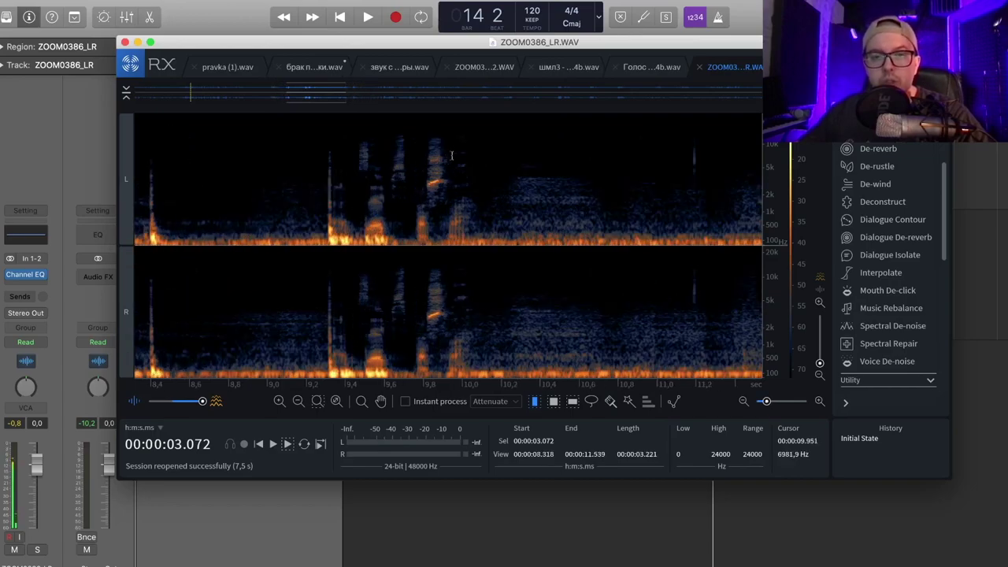
{"action": "scroll", "coordinate": [503, 240], "scroll_direction": "down", "scroll_amount": 4}
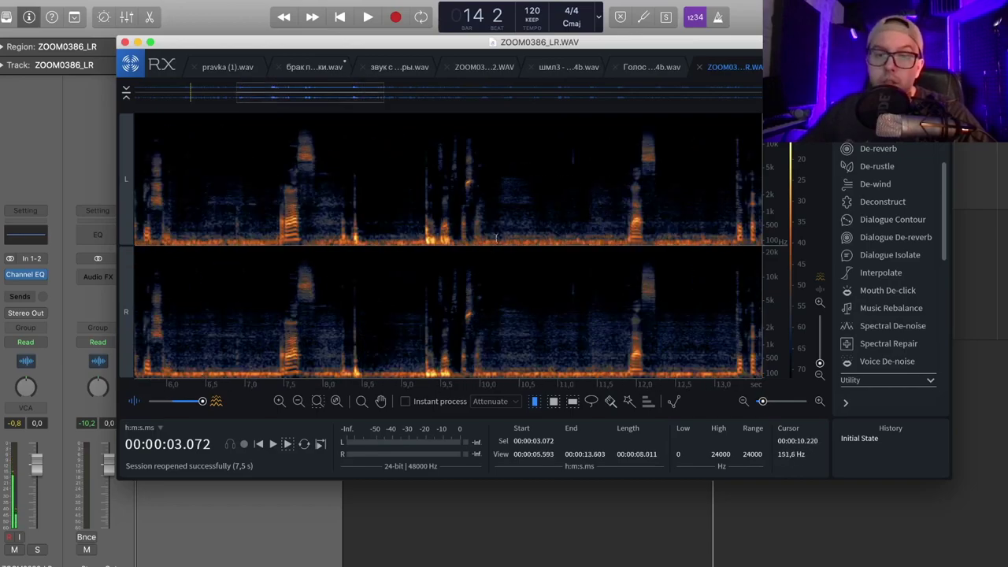
{"action": "scroll", "coordinate": [508, 257], "scroll_direction": "up", "scroll_amount": 5}
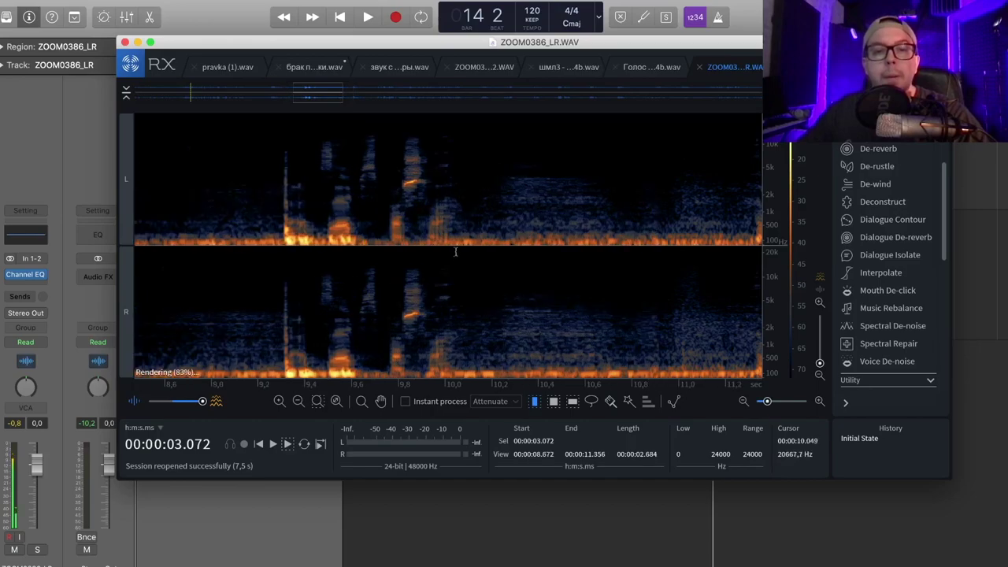
{"action": "scroll", "coordinate": [459, 248], "scroll_direction": "down", "scroll_amount": 4}
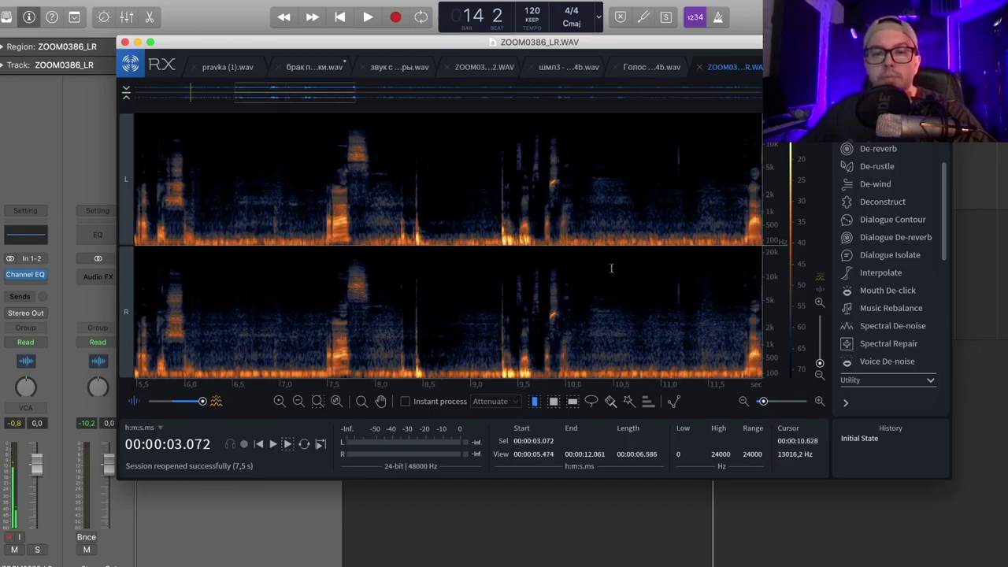
{"action": "scroll", "coordinate": [609, 267], "scroll_direction": "down", "scroll_amount": 4}
{"action": "right_click", "coordinate": [423, 239]}
{"action": "right_click", "coordinate": [510, 236]}
{"action": "right_click", "coordinate": [556, 197]}
{"action": "right_click", "coordinate": [501, 162]}
{"action": "left_click_drag", "start_coordinate": [553, 179], "coordinate": [528, 182]}
{"action": "left_click", "coordinate": [576, 189]}
{"action": "scroll", "coordinate": [626, 224], "scroll_direction": "up", "scroll_amount": 4}
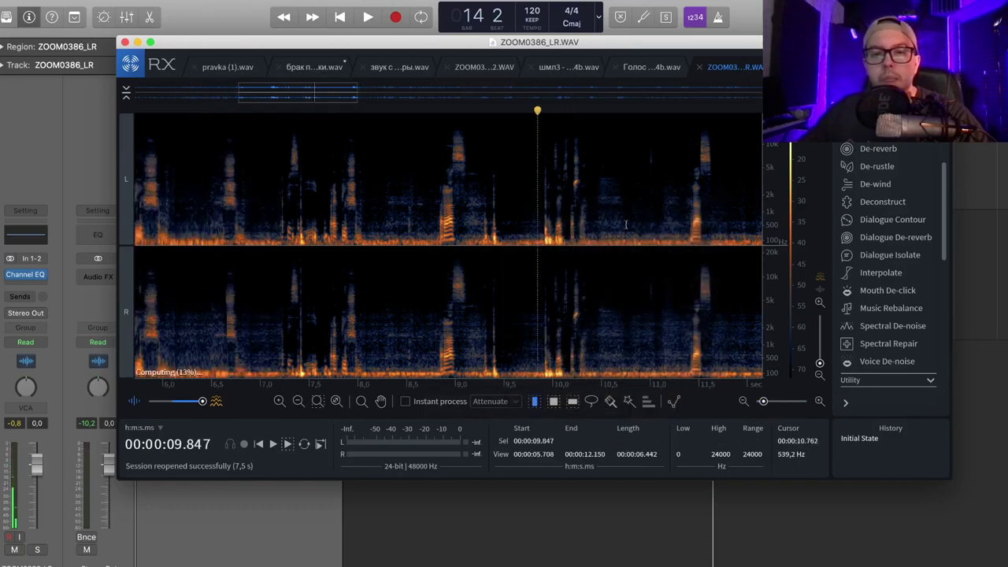
{"action": "scroll", "coordinate": [626, 224], "scroll_direction": "down", "scroll_amount": 2}
{"action": "scroll", "coordinate": [626, 225], "scroll_direction": "down", "scroll_amount": 1}
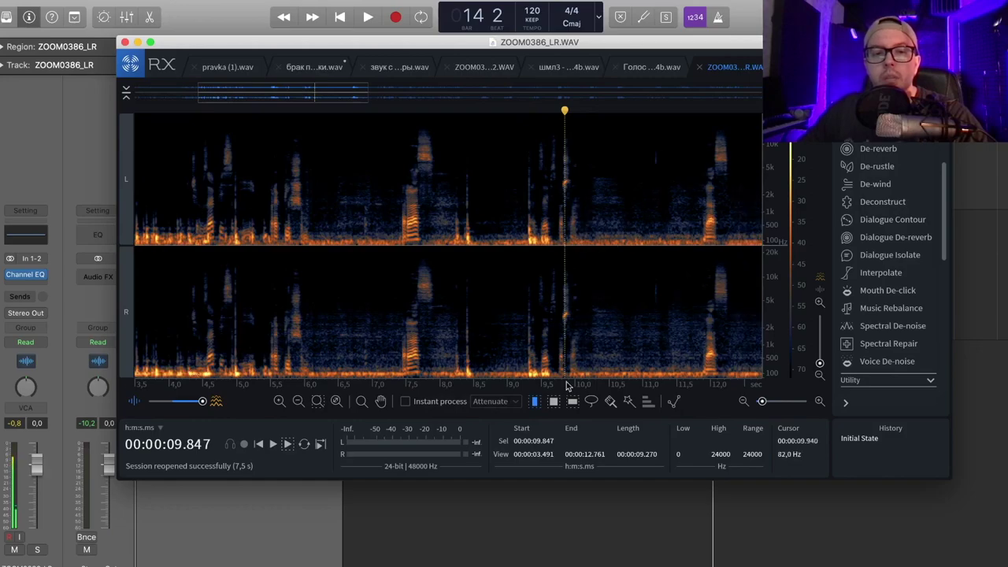
- Select 8.414 to 8.500 s, switch to the hand tool, and inspect the neighbouring speech in the spectrogram
{"action": "left_click_drag", "start_coordinate": [633, 260], "coordinate": [529, 268]}
{"action": "left_click", "coordinate": [380, 402]}
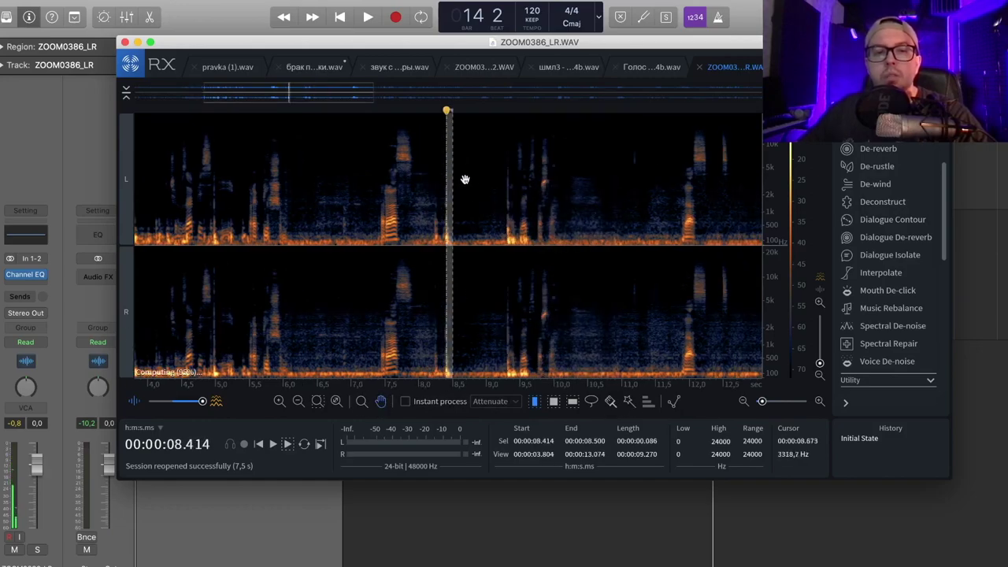
{"action": "left_click_drag", "start_coordinate": [693, 202], "coordinate": [656, 208]}
{"action": "scroll", "coordinate": [495, 232], "scroll_direction": "up", "scroll_amount": 8}
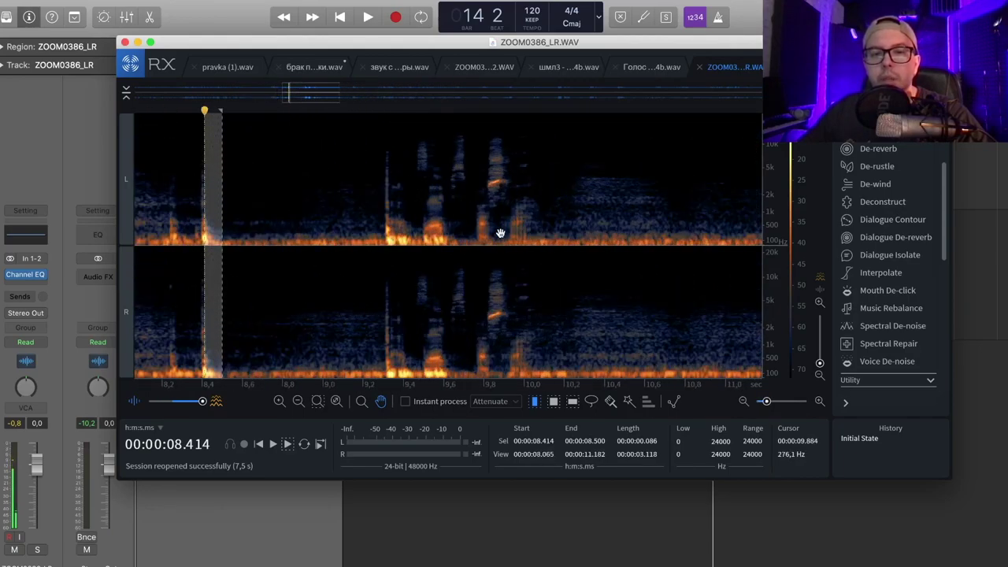
{"action": "scroll", "coordinate": [350, 219], "scroll_direction": "up", "scroll_amount": 4}
{"action": "left_click_drag", "start_coordinate": [575, 219], "coordinate": [449, 219]}
- Select the time range from 9.335 to 11.111 s across both channels with the time selection tool
{"action": "scroll", "coordinate": [569, 219], "scroll_direction": "down", "scroll_amount": 5}
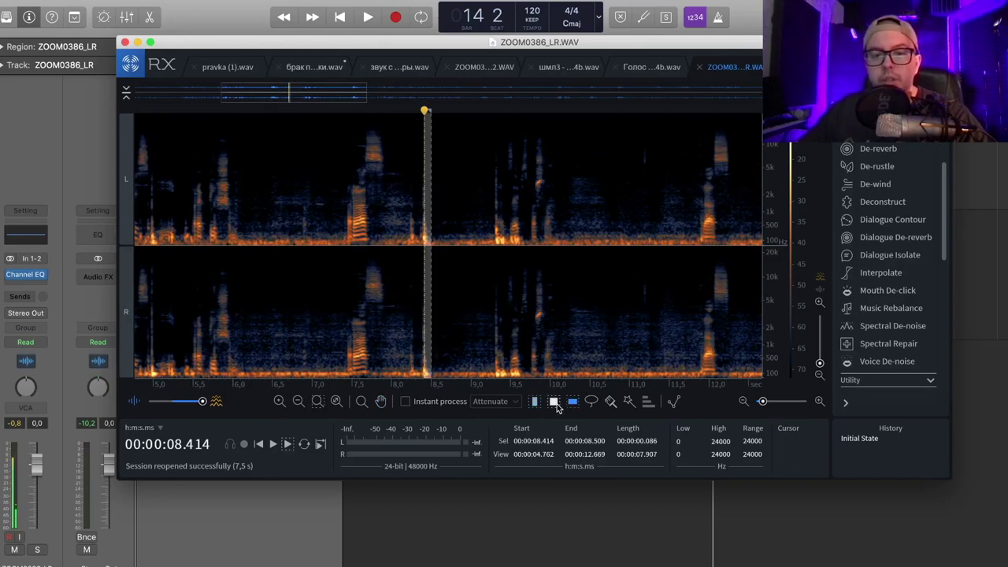
{"action": "left_click_drag", "start_coordinate": [497, 202], "coordinate": [638, 216]}
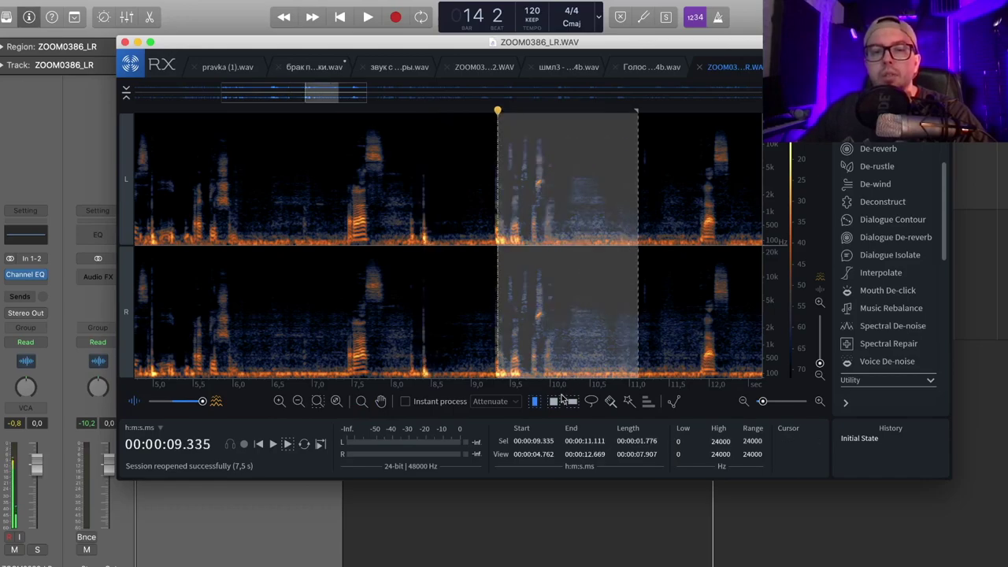
- Try the frequency, lasso and brush selection tools on the spectrogram, including a band from 4315.9 to 16714 Hz and a lasso area from 7.610 to 8.760 s
{"action": "left_click", "coordinate": [325, 231]}
{"action": "left_click", "coordinate": [419, 197]}
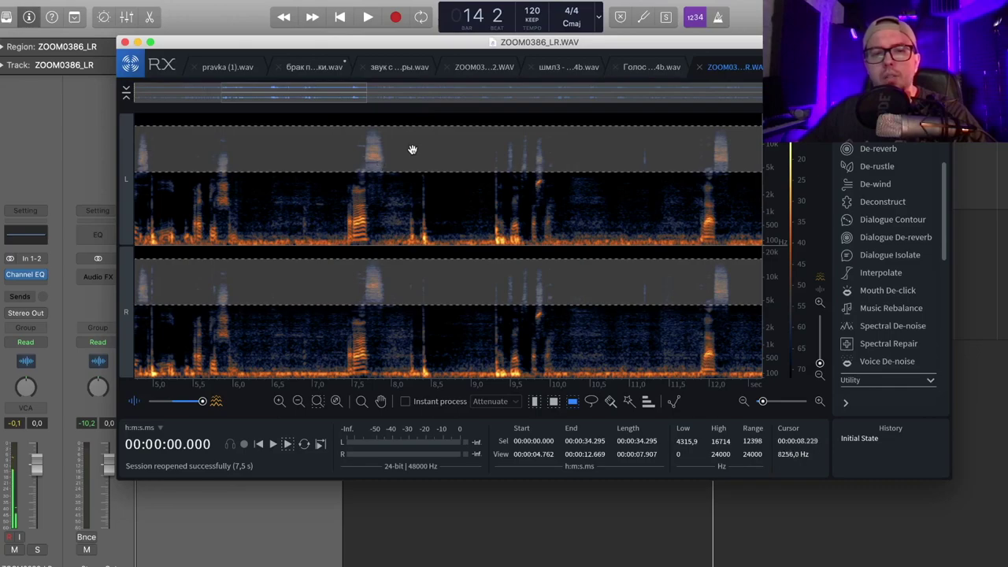
{"action": "left_click", "coordinate": [438, 193]}
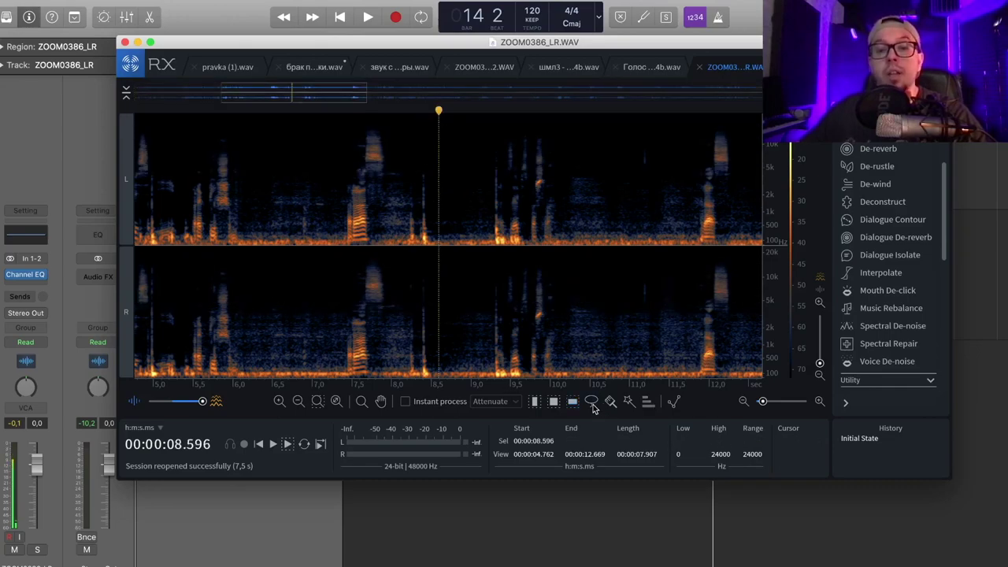
{"action": "mouse_move", "coordinate": [431, 142]}
{"action": "left_mouse_down"}
{"action": "mouse_move", "coordinate": [376, 148]}
{"action": "mouse_move", "coordinate": [402, 212]}
{"action": "mouse_move", "coordinate": [443, 147]}
{"action": "mouse_move", "coordinate": [411, 137]}
{"action": "left_mouse_up"}
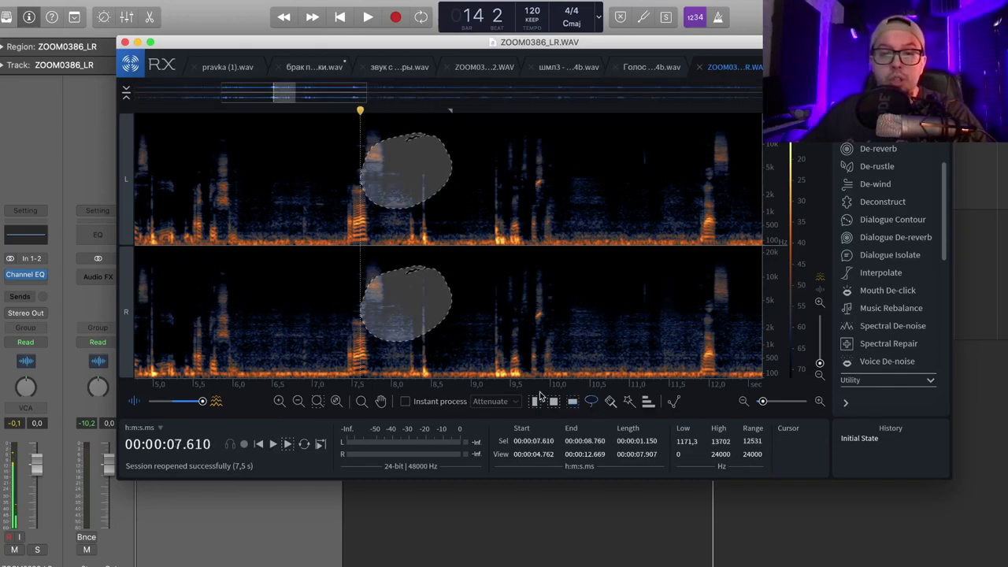
{"action": "left_click", "coordinate": [610, 400]}
{"action": "mouse_move", "coordinate": [548, 184]}
{"action": "left_mouse_down"}
{"action": "mouse_move", "coordinate": [559, 236]}
{"action": "mouse_move", "coordinate": [519, 221]}
{"action": "left_mouse_up"}
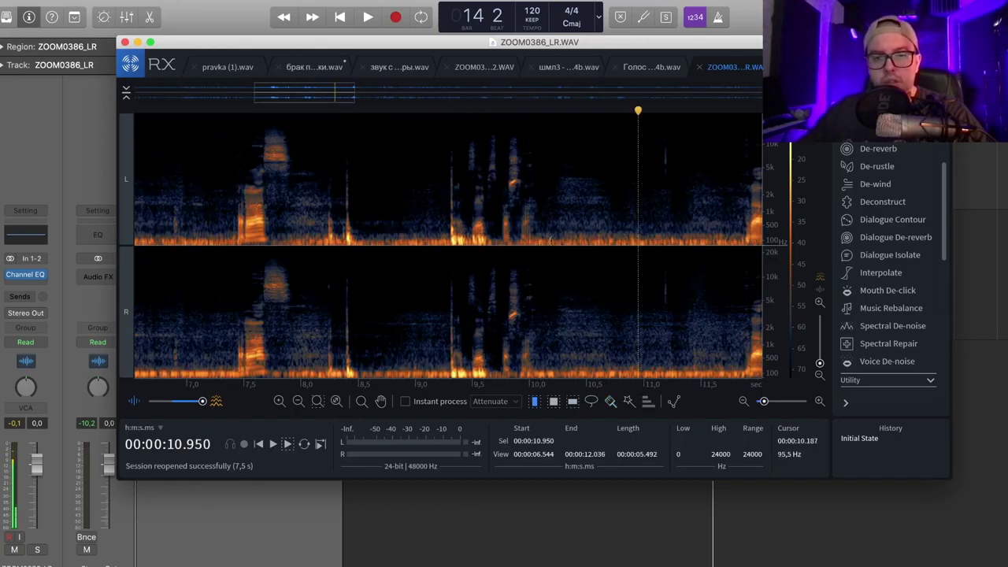
- Select the speech-free noise passage from 10.083 to 11.894 s across both channels
{"action": "left_click_drag", "start_coordinate": [539, 240], "coordinate": [745, 249]}
{"action": "scroll", "coordinate": [538, 314], "scroll_direction": "up", "scroll_amount": 1}
{"action": "scroll", "coordinate": [538, 312], "scroll_direction": "down", "scroll_amount": 1}
{"action": "left_click_drag", "start_coordinate": [204, 402], "coordinate": [265, 409]}
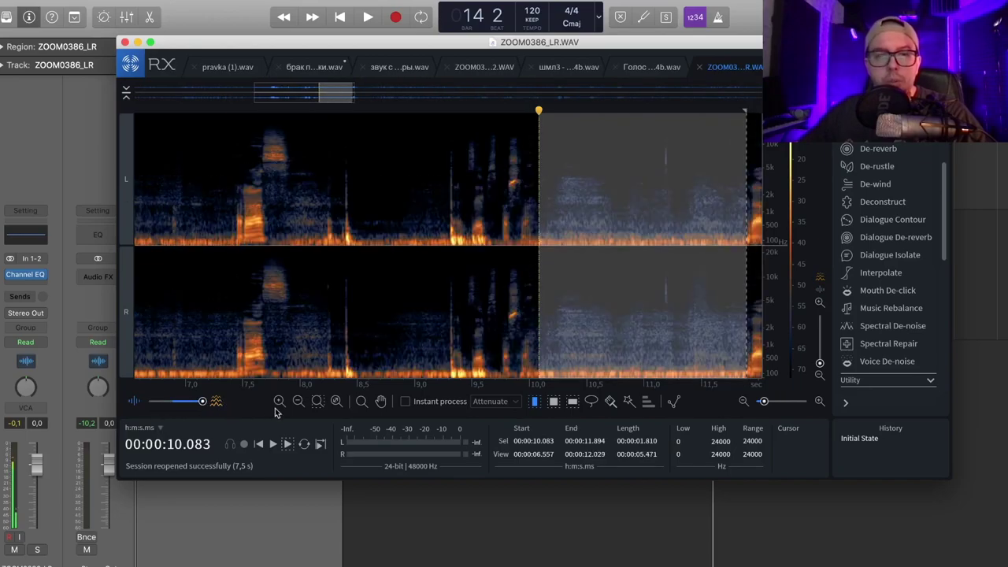
- Examine the noise around the selected passage and throughout the recording at several zoom levels, comparing it with the speech patterns
{"action": "scroll", "coordinate": [364, 358], "scroll_direction": "right", "scroll_amount": 3}
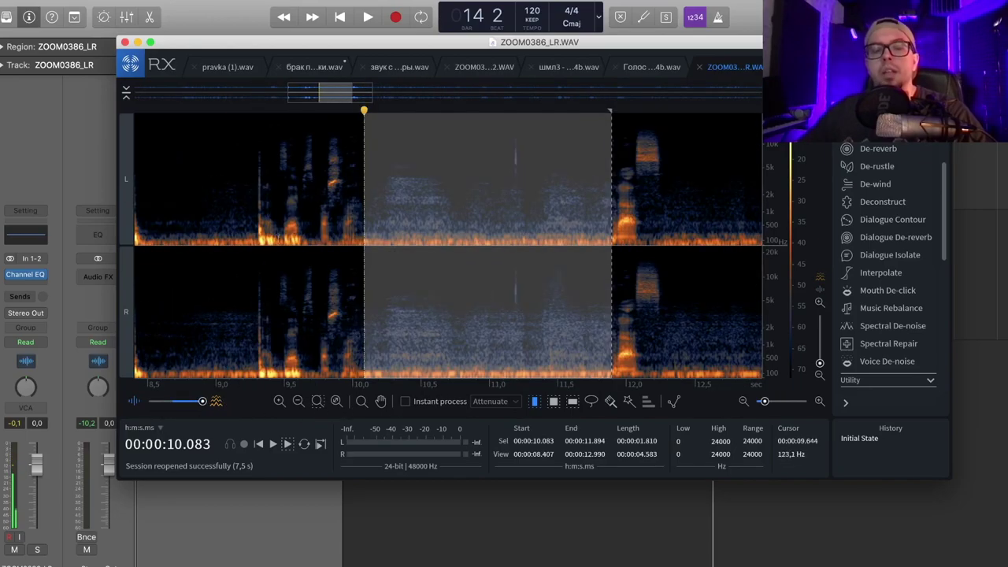
{"action": "scroll", "coordinate": [365, 359], "scroll_direction": "down", "scroll_amount": 5}
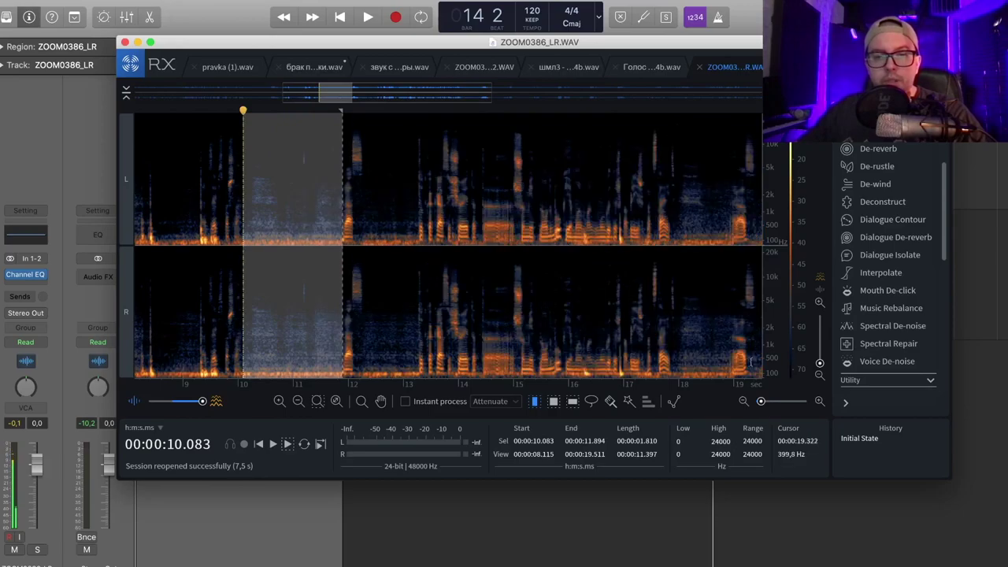
{"action": "scroll", "coordinate": [750, 360], "scroll_direction": "down", "scroll_amount": 5}
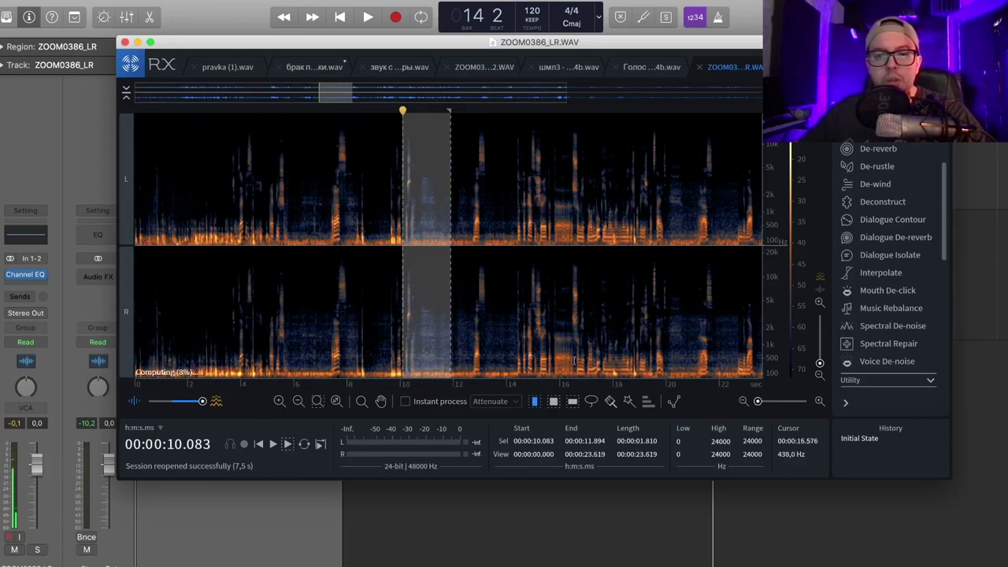
{"action": "scroll", "coordinate": [575, 361], "scroll_direction": "down", "scroll_amount": 3}
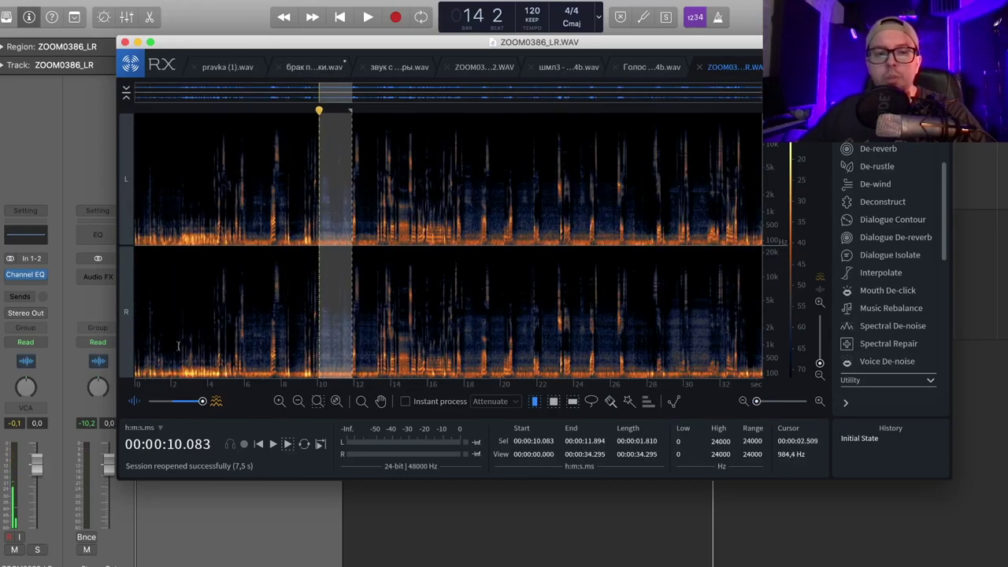
{"action": "scroll", "coordinate": [178, 347], "scroll_direction": "up", "scroll_amount": 8}
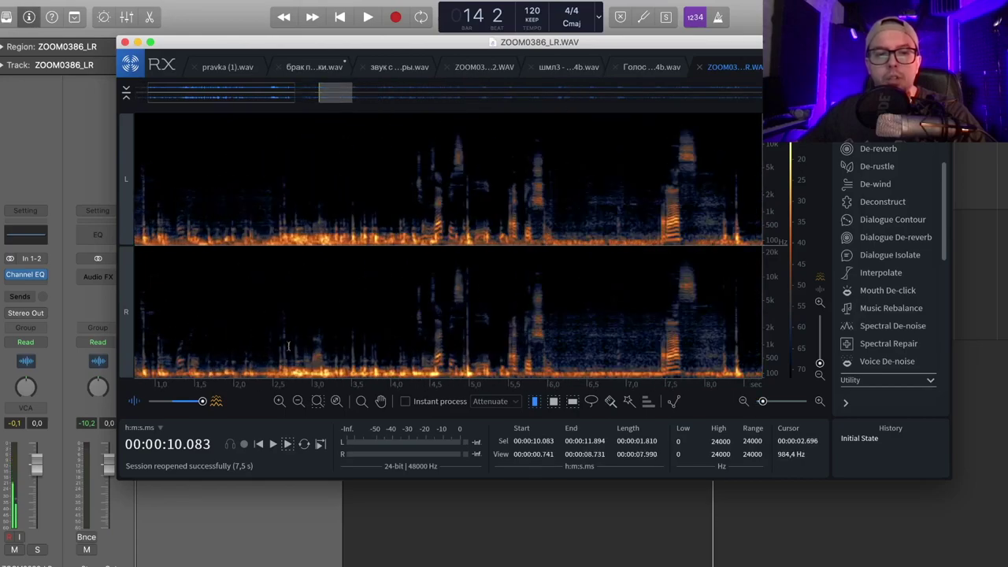
{"action": "scroll", "coordinate": [538, 343], "scroll_direction": "down", "scroll_amount": 5}
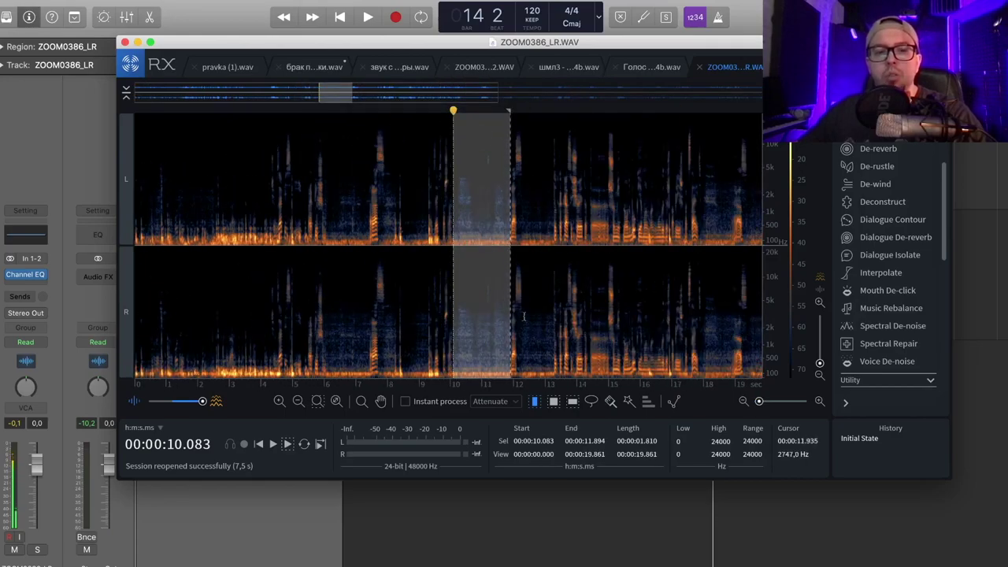
{"action": "scroll", "coordinate": [599, 330], "scroll_direction": "up", "scroll_amount": 5}
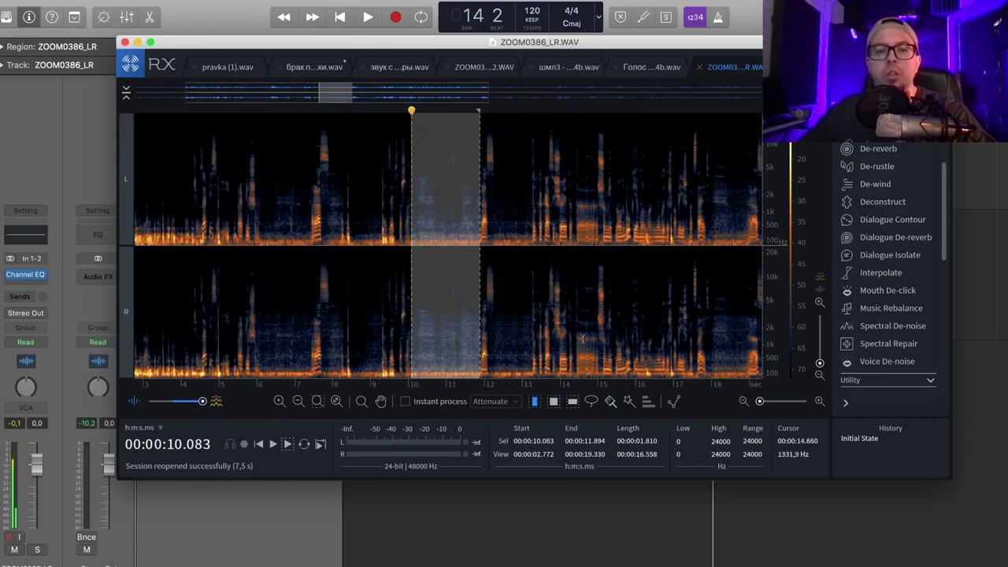
{"action": "scroll", "coordinate": [547, 338], "scroll_direction": "down", "scroll_amount": 2}
{"action": "scroll", "coordinate": [412, 339], "scroll_direction": "up", "scroll_amount": 6}
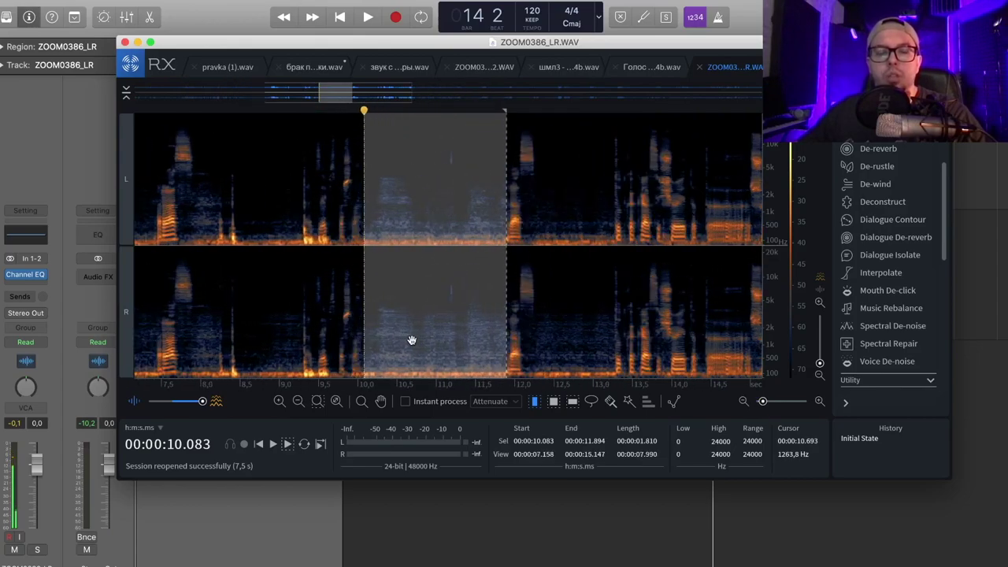
{"action": "scroll", "coordinate": [411, 340], "scroll_direction": "up", "scroll_amount": 1}
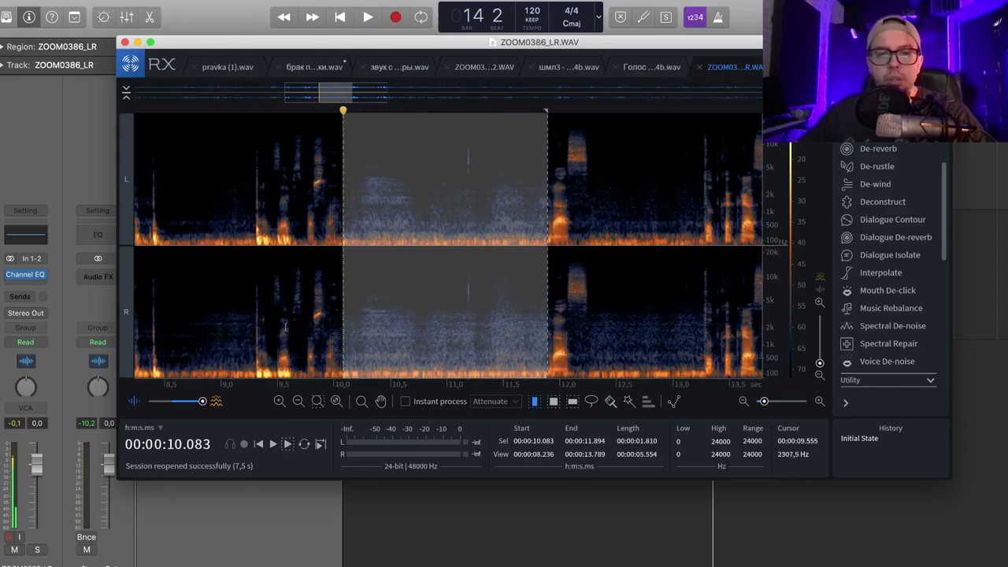
{"action": "left_click_drag", "start_coordinate": [660, 50], "coordinate": [666, 41]}
{"action": "scroll", "coordinate": [283, 268], "scroll_direction": "down", "scroll_amount": 4}
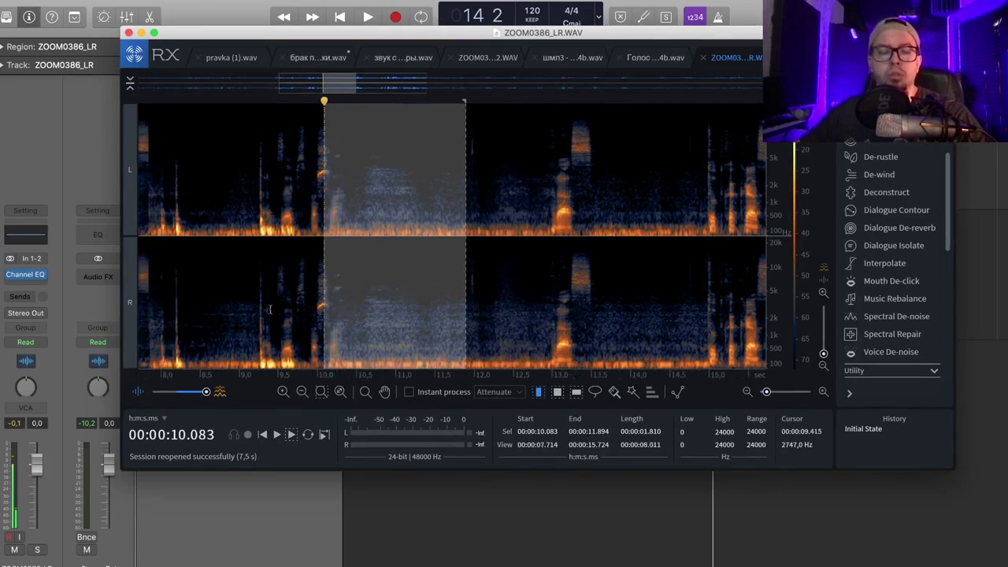
{"action": "scroll", "coordinate": [146, 293], "scroll_direction": "up", "scroll_amount": 3}
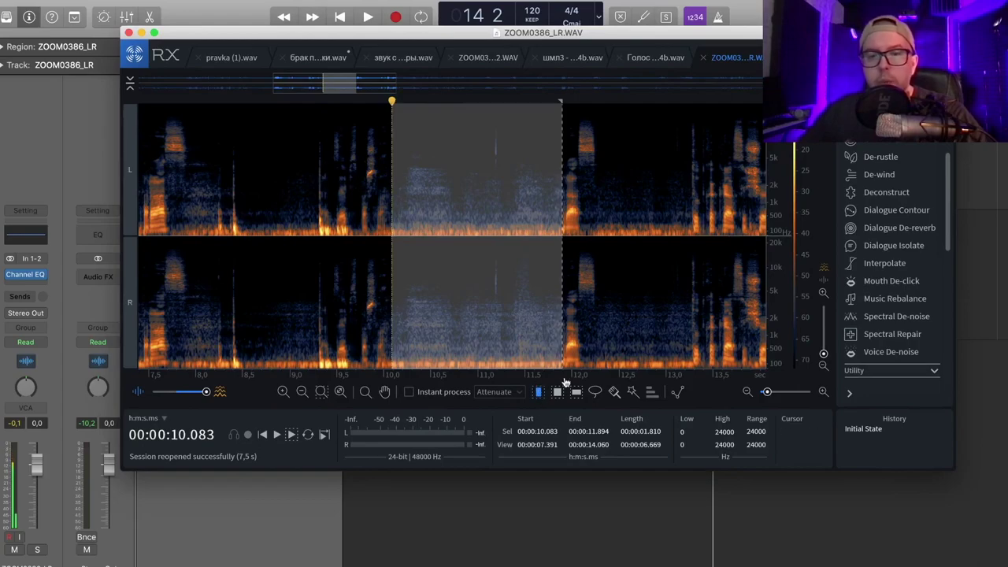
{"action": "scroll", "coordinate": [462, 300], "scroll_direction": "down", "scroll_amount": 3}
{"action": "scroll", "coordinate": [630, 307], "scroll_direction": "up", "scroll_amount": 3}
{"action": "scroll", "coordinate": [614, 315], "scroll_direction": "down", "scroll_amount": 3}
{"action": "mouse_move", "coordinate": [824, 354]}
{"action": "left_mouse_down"}
{"action": "mouse_move", "coordinate": [824, 332]}
{"action": "mouse_move", "coordinate": [823, 355]}
{"action": "left_mouse_up"}
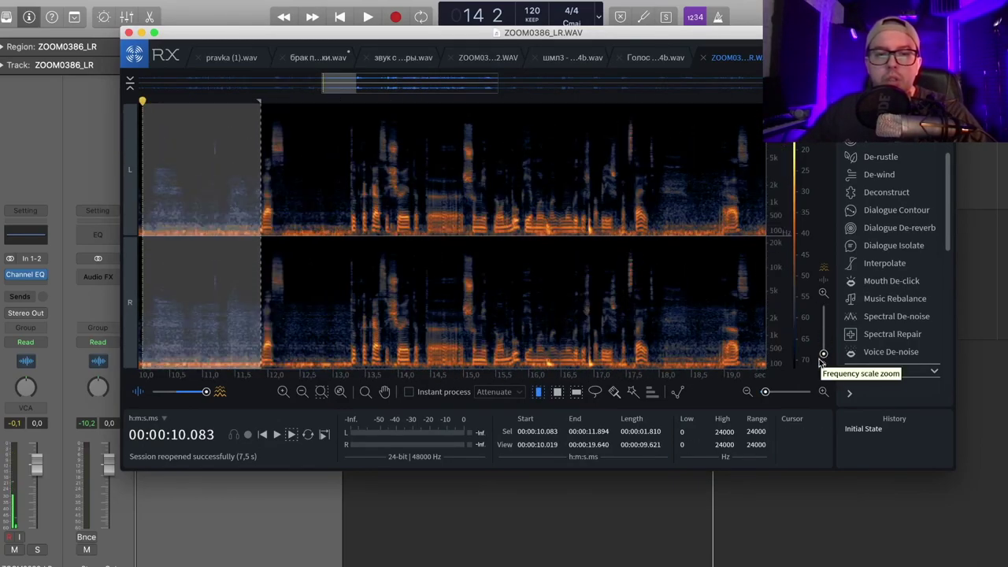
{"action": "scroll", "coordinate": [185, 272], "scroll_direction": "down", "scroll_amount": 3}
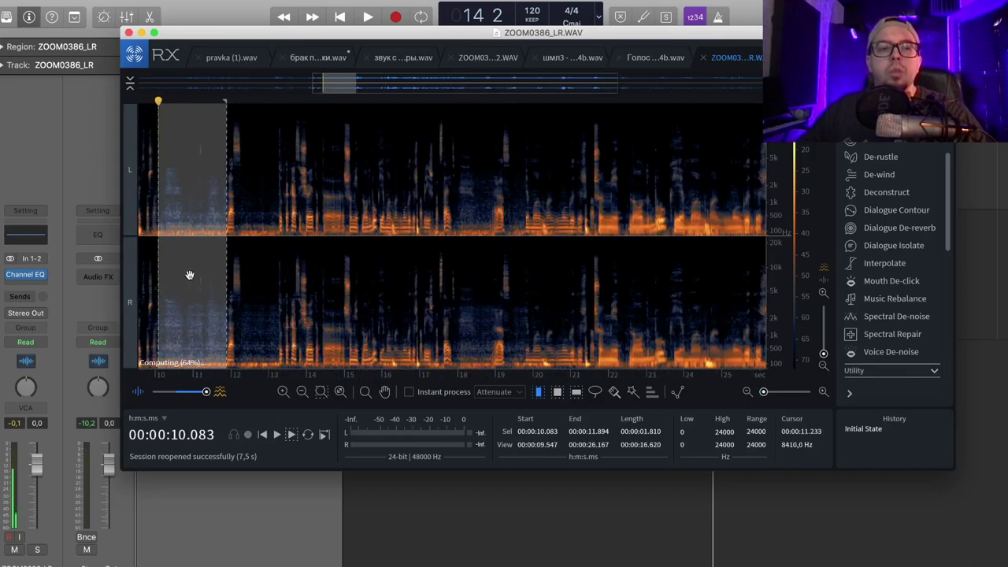
{"action": "scroll", "coordinate": [189, 275], "scroll_direction": "up", "scroll_amount": 5}
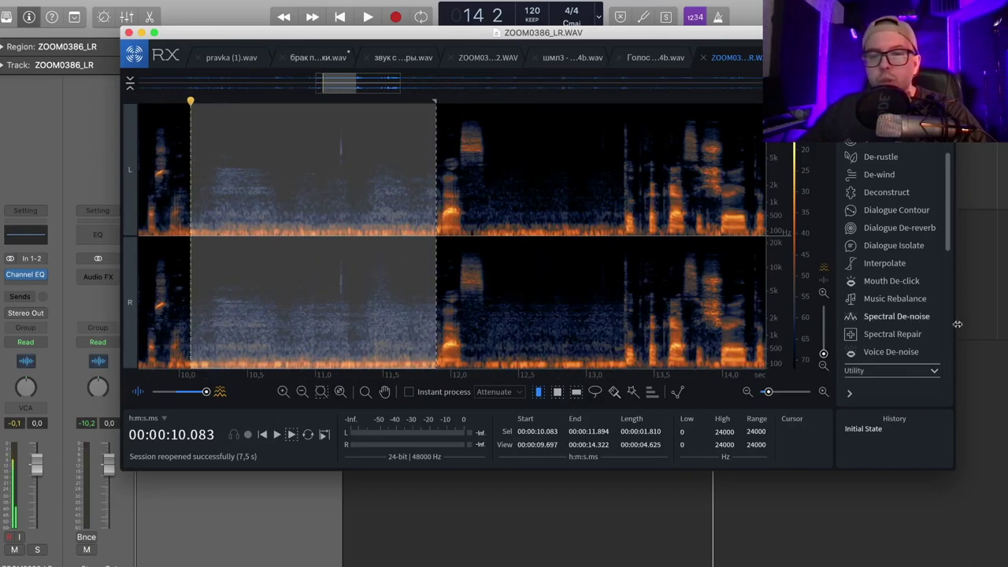
- Open the Spectral De-noise module and learn the noise profile from the selected passage
{"action": "left_click_drag", "start_coordinate": [949, 193], "coordinate": [946, 208]}
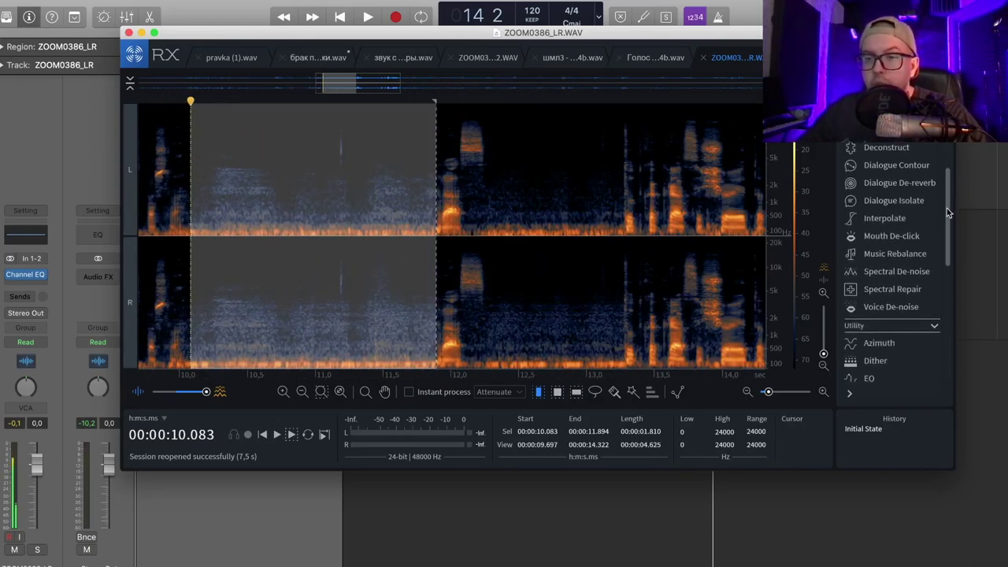
{"action": "left_click", "coordinate": [898, 271]}
{"action": "left_click_drag", "start_coordinate": [652, 16], "coordinate": [630, 60]}
{"action": "key", "text": "space"}
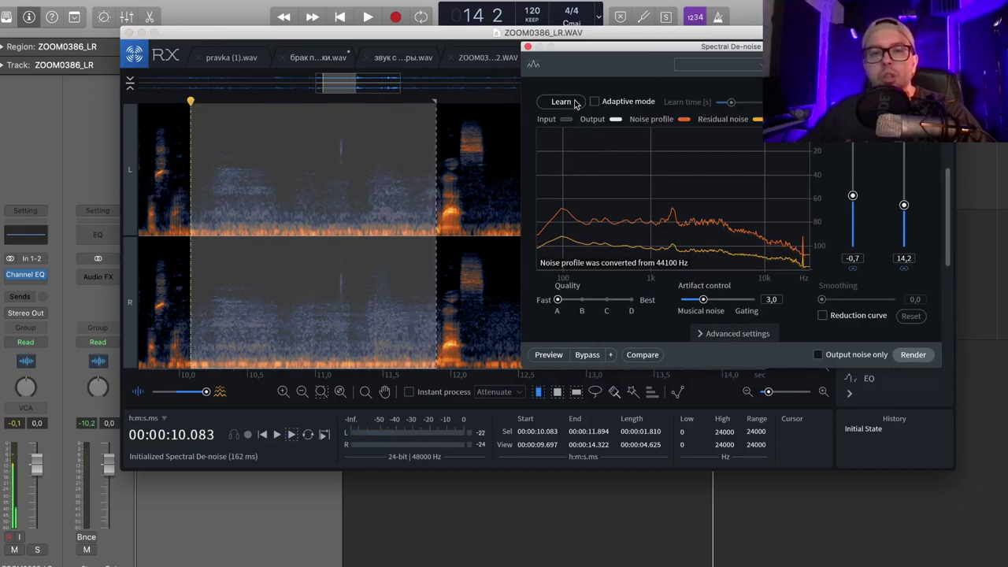
{"action": "left_click", "coordinate": [561, 103]}
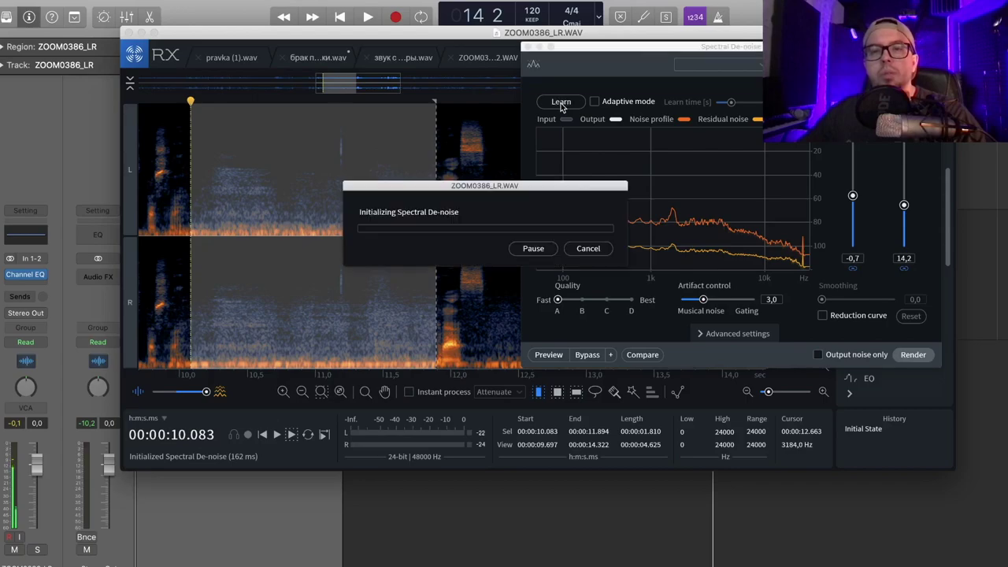
{"action": "key", "text": "space"}
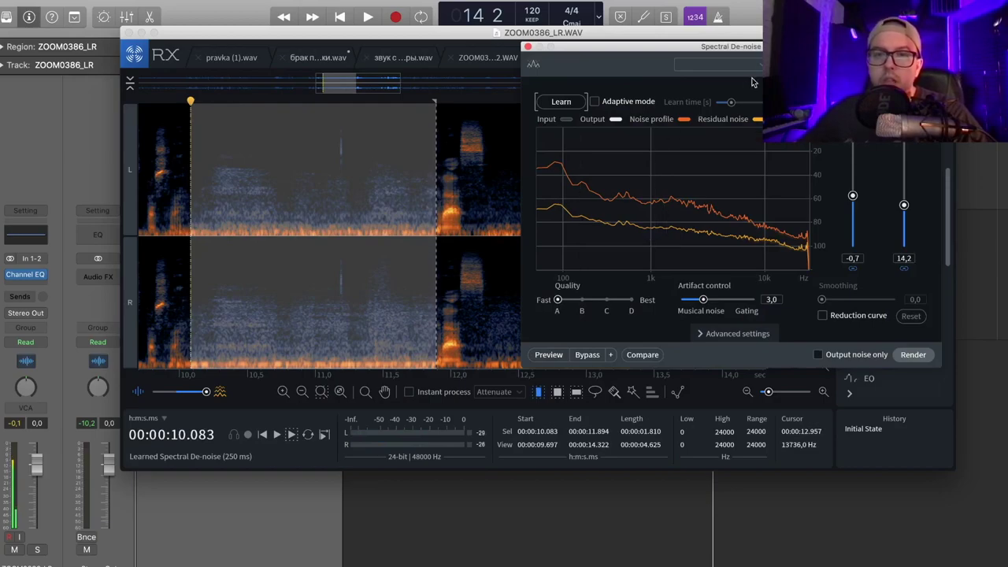
- Preview the Spectral De-noise result with the learned profile, stopping and restarting playback around the selected passage
{"action": "left_click_drag", "start_coordinate": [755, 48], "coordinate": [684, 26]}
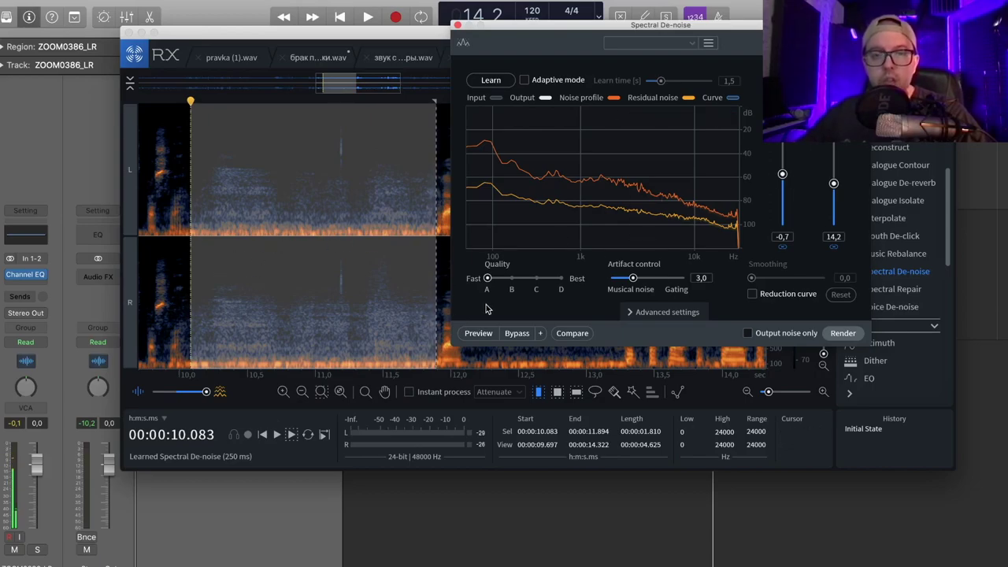
{"action": "left_click", "coordinate": [478, 333]}
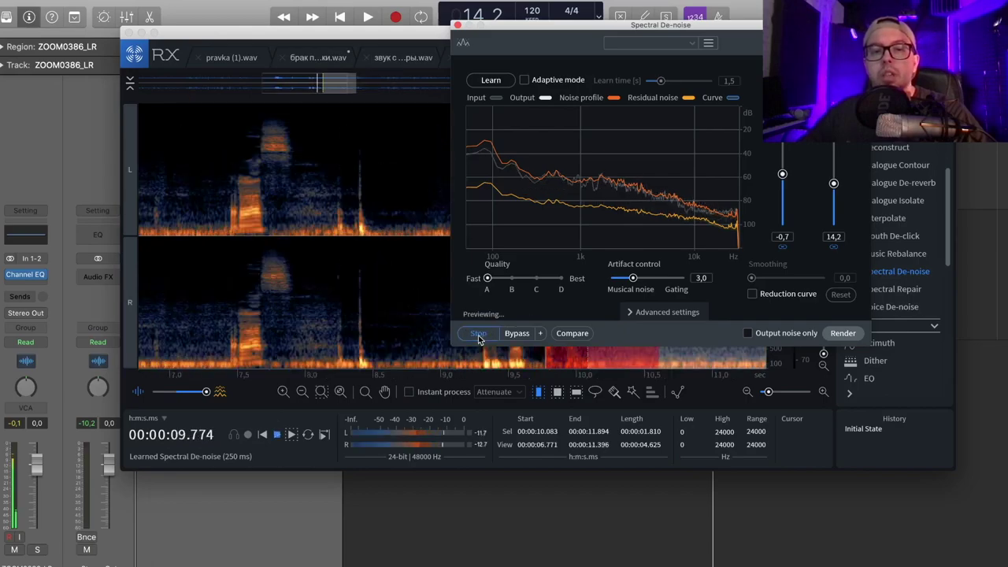
{"action": "scroll", "coordinate": [267, 307], "scroll_direction": "down", "scroll_amount": 2}
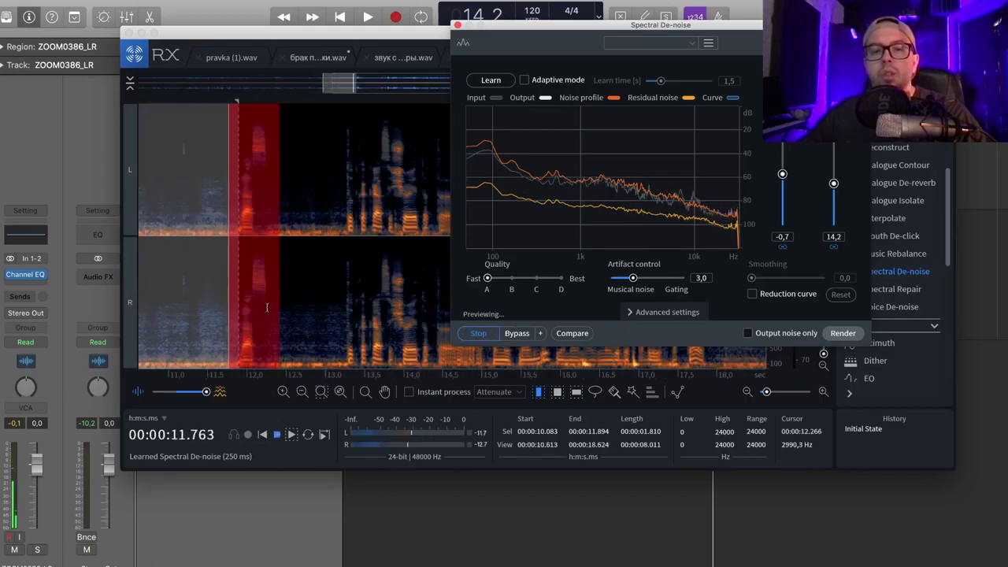
{"action": "scroll", "coordinate": [267, 307], "scroll_direction": "down", "scroll_amount": 2}
{"action": "key", "text": "space"}
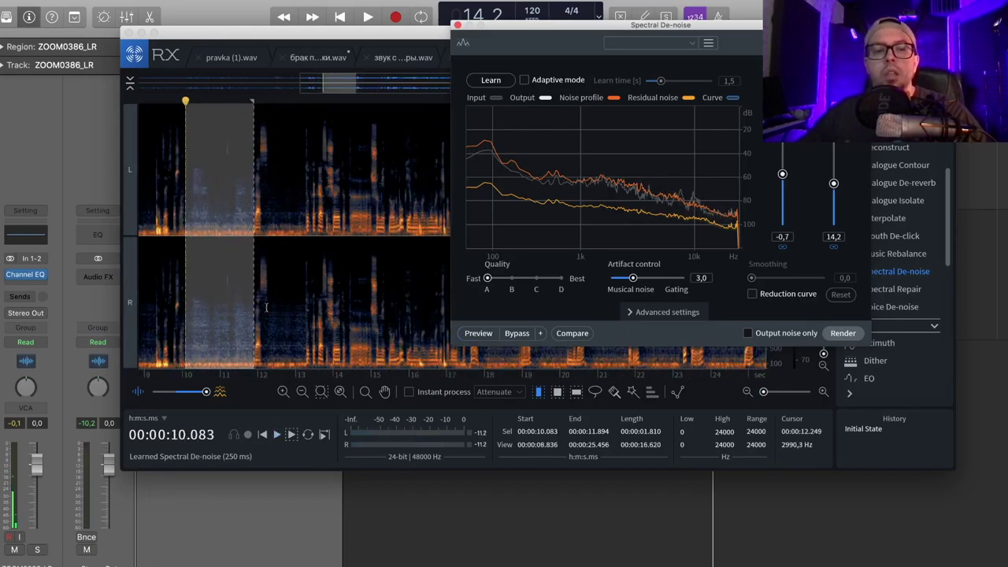
{"action": "key", "text": "space"}
{"action": "key", "text": "space"}
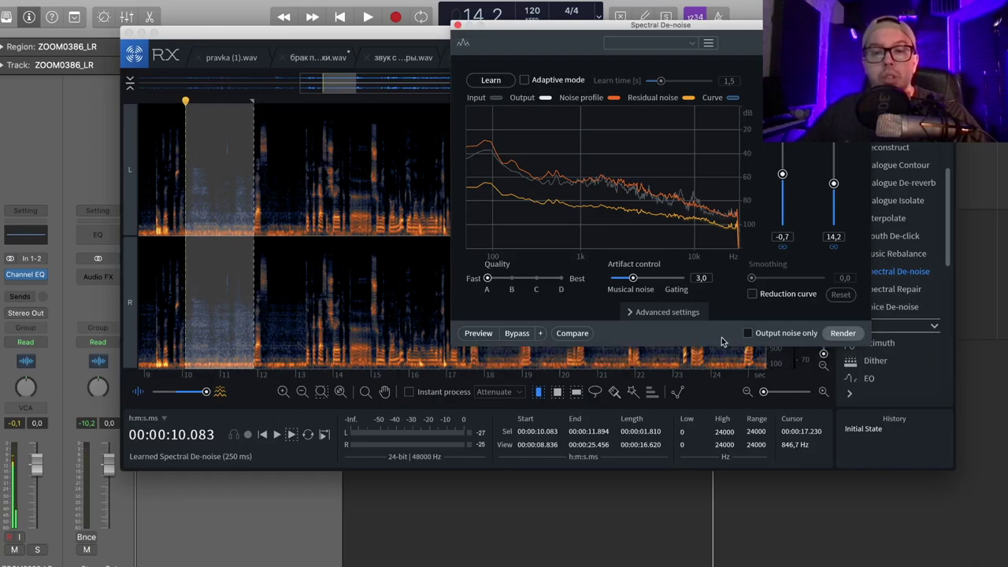
{"action": "left_click", "coordinate": [478, 333]}
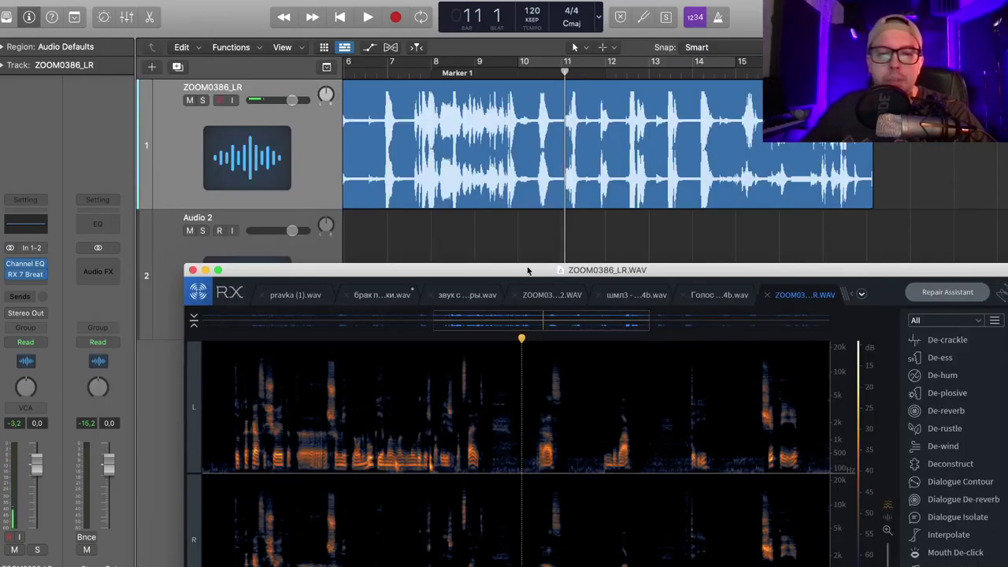
- Bring the RX window over the tracks and select the whole visible range of the de-noised recording, 12.663 to 24.411 s
{"action": "left_click_drag", "start_coordinate": [527, 270], "coordinate": [492, 150]}
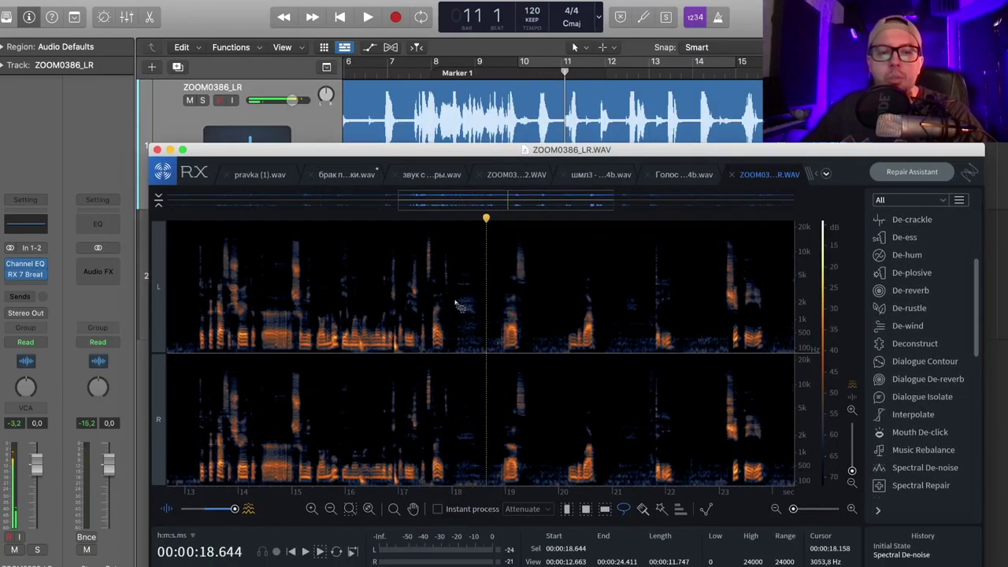
{"action": "double_click", "coordinate": [341, 311]}
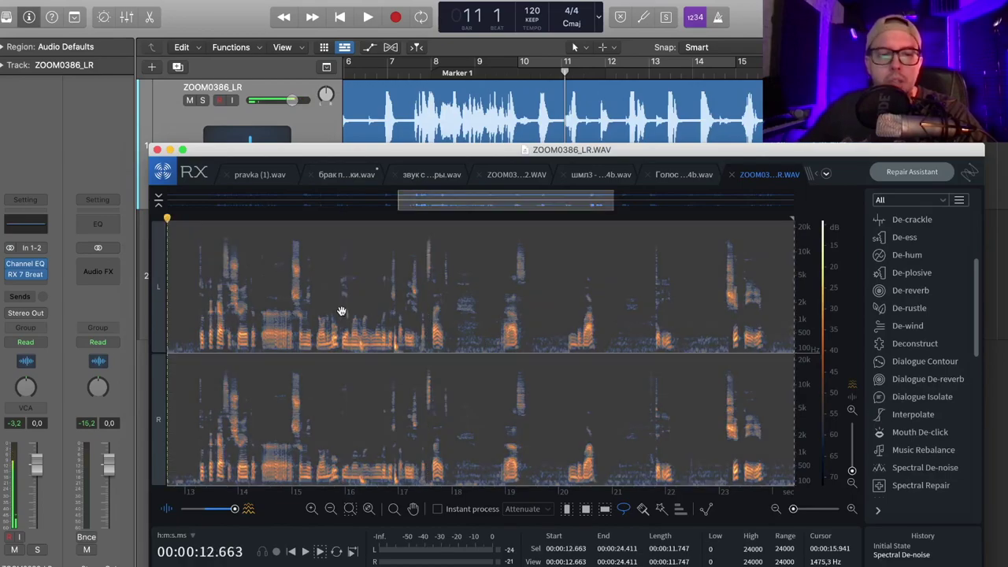
- Switch to Logic Pro, play the ZOOM0386_LR track from about bar 5 to bar 7, and return to the RX window
{"action": "left_click", "coordinate": [705, 129]}
{"action": "scroll", "coordinate": [497, 86], "scroll_direction": "left", "scroll_amount": 5}
{"action": "scroll", "coordinate": [441, 146], "scroll_direction": "right", "scroll_amount": 1}
{"action": "left_click", "coordinate": [517, 74]}
{"action": "key", "text": "space"}
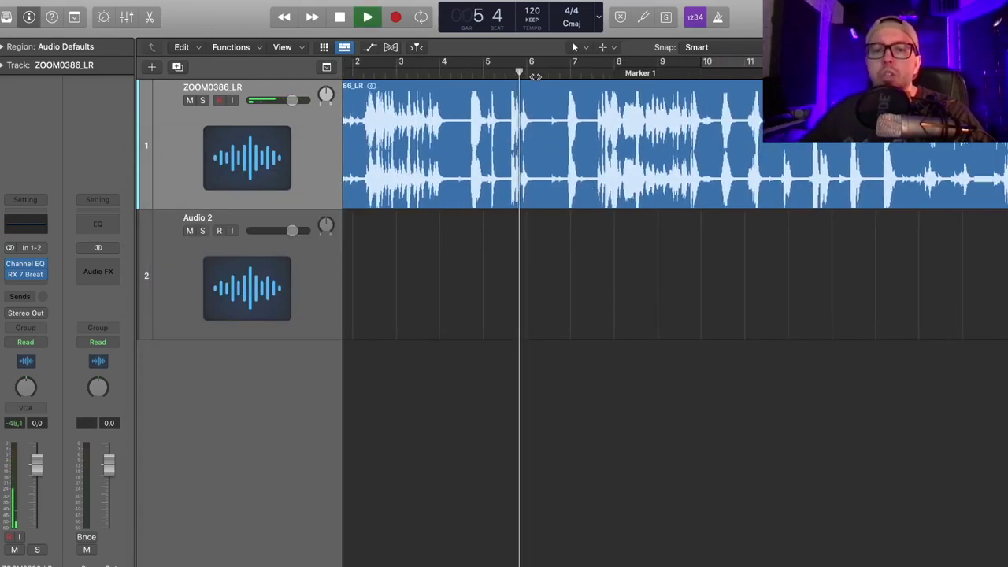
{"action": "key", "text": "space"}
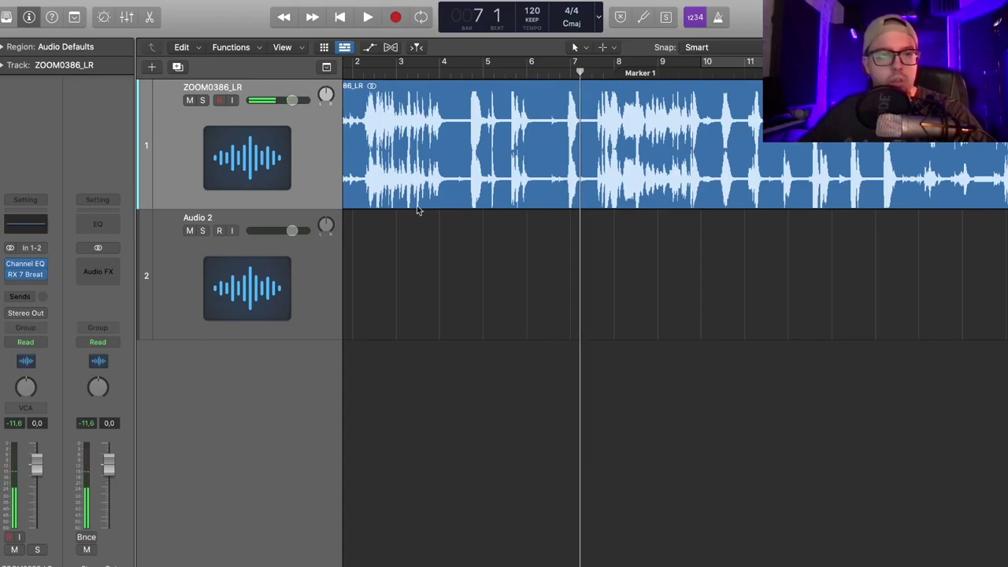
{"action": "left_click", "coordinate": [756, 565]}
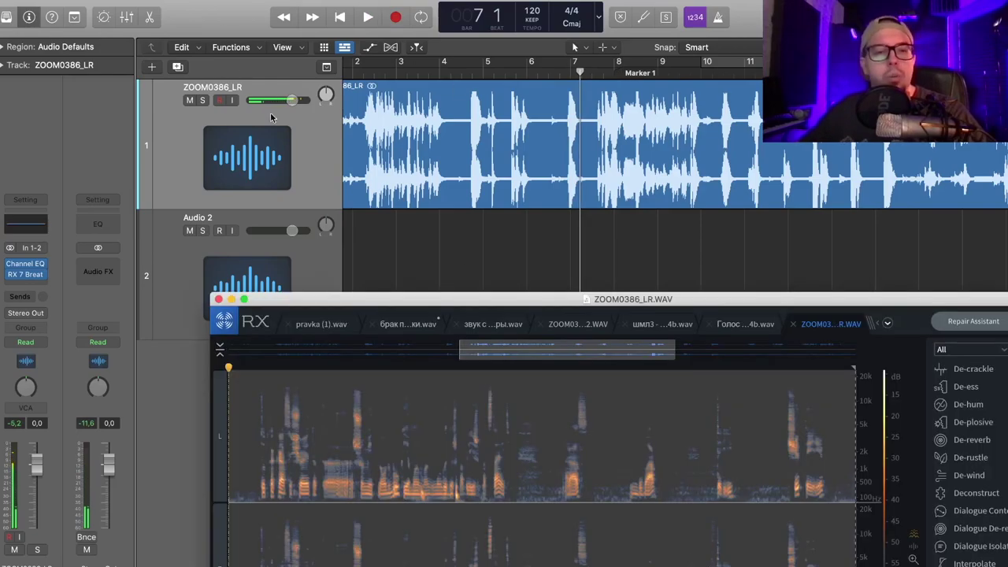
{"action": "left_click_drag", "start_coordinate": [418, 298], "coordinate": [289, 145]}
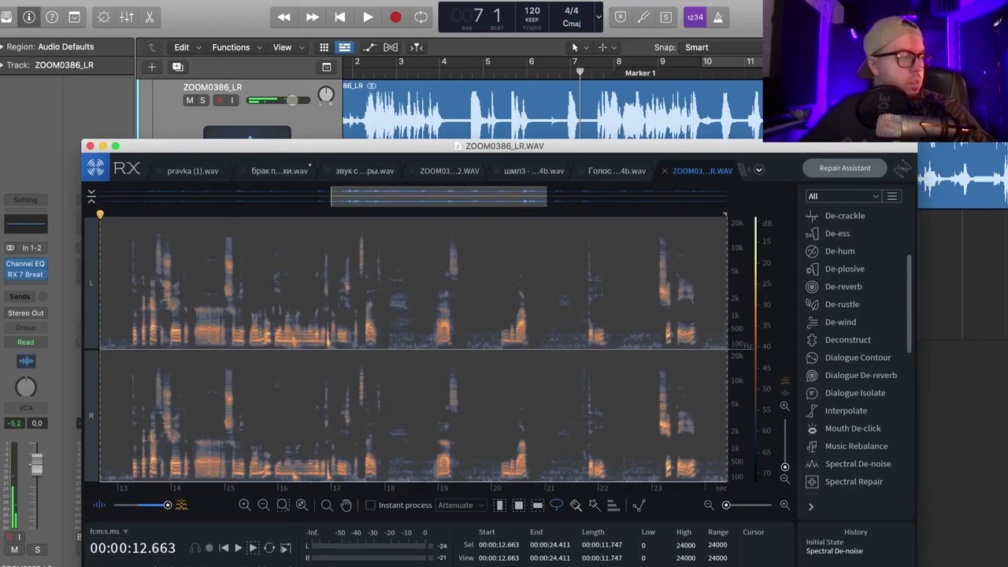
- Save the de-noised recording in RX to ZOOM0386_LR.WAV and go back to the Logic Pro project
{"action": "left_click", "coordinate": [102, 1]}
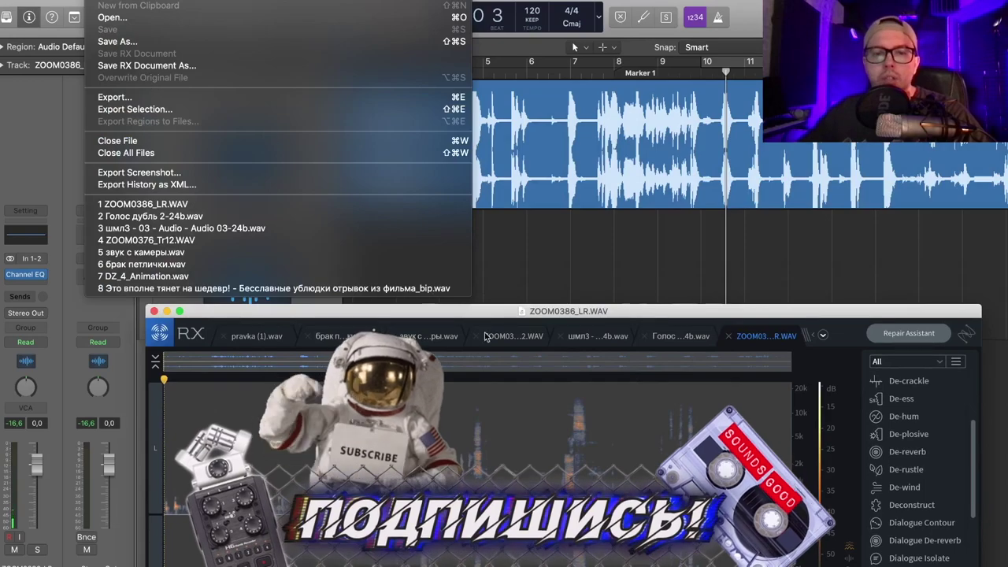
{"action": "left_click", "coordinate": [551, 105]}
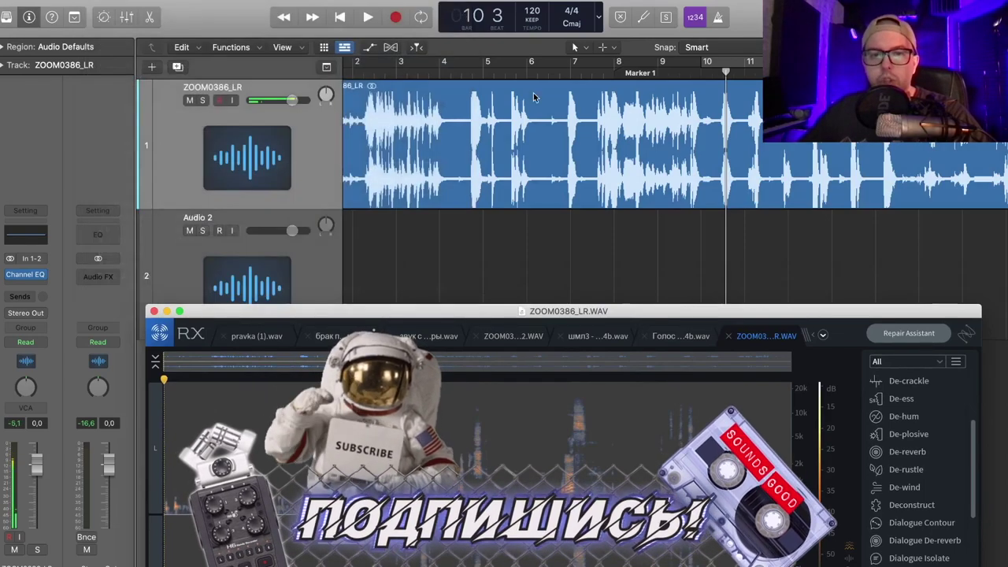
- Select the ZOOM0386_LR region in Logic Pro, move the playhead to bar 6 beat 2, and return to the RX window over the tracks
{"action": "left_click", "coordinate": [500, 182]}
{"action": "key", "text": "super+Left"}
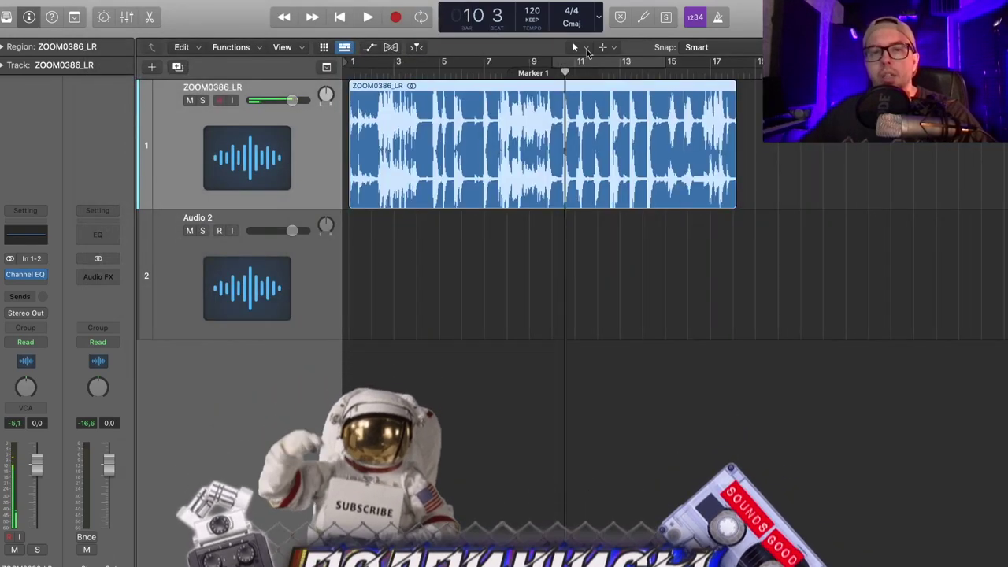
{"action": "left_click_drag", "start_coordinate": [567, 71], "coordinate": [467, 72]}
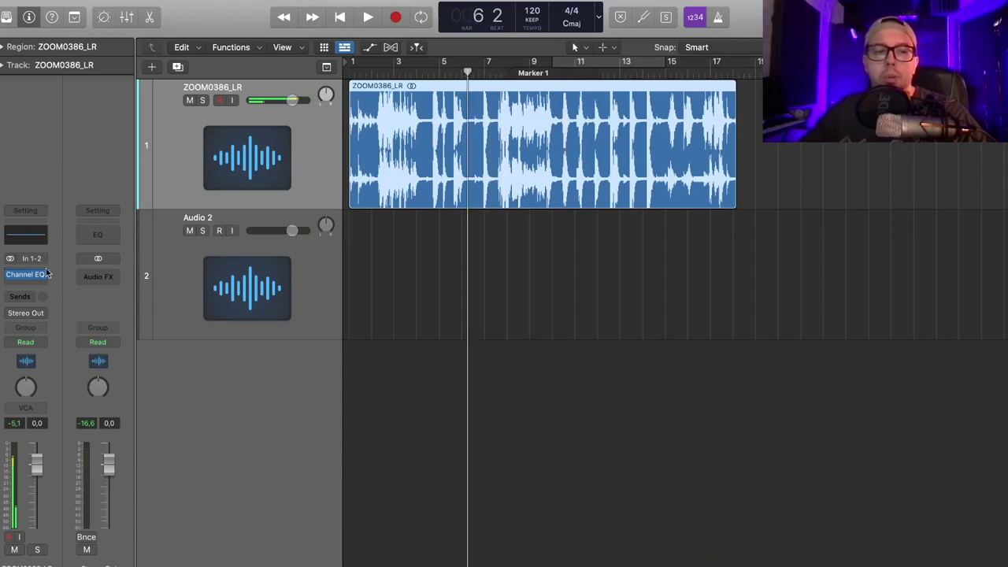
{"action": "left_click", "coordinate": [738, 565]}
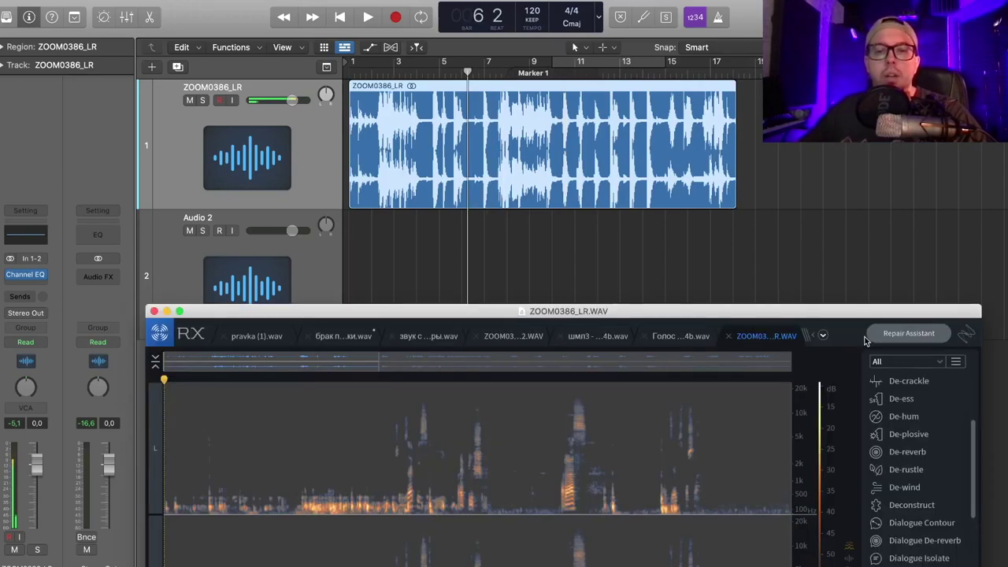
{"action": "double_click", "coordinate": [603, 309]}
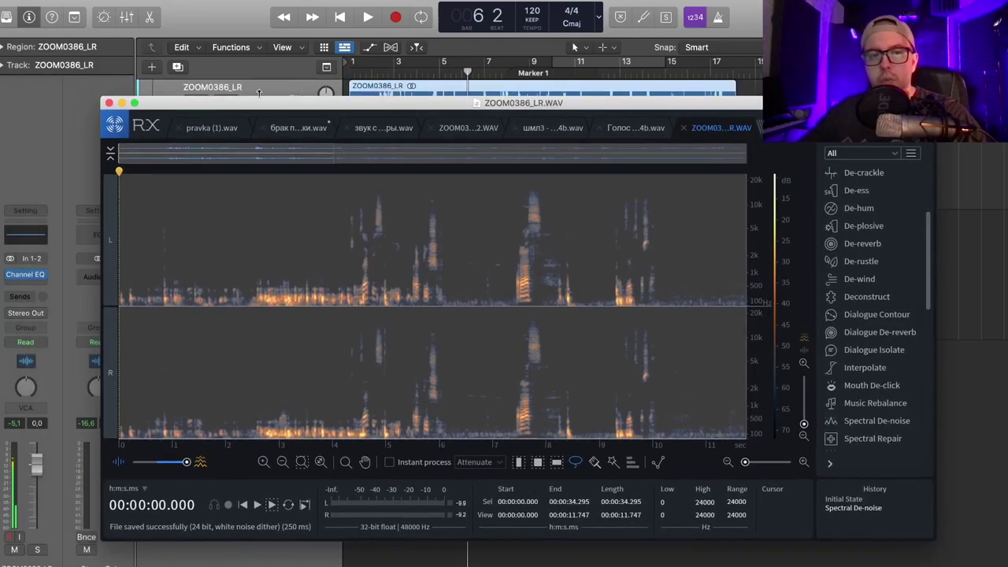